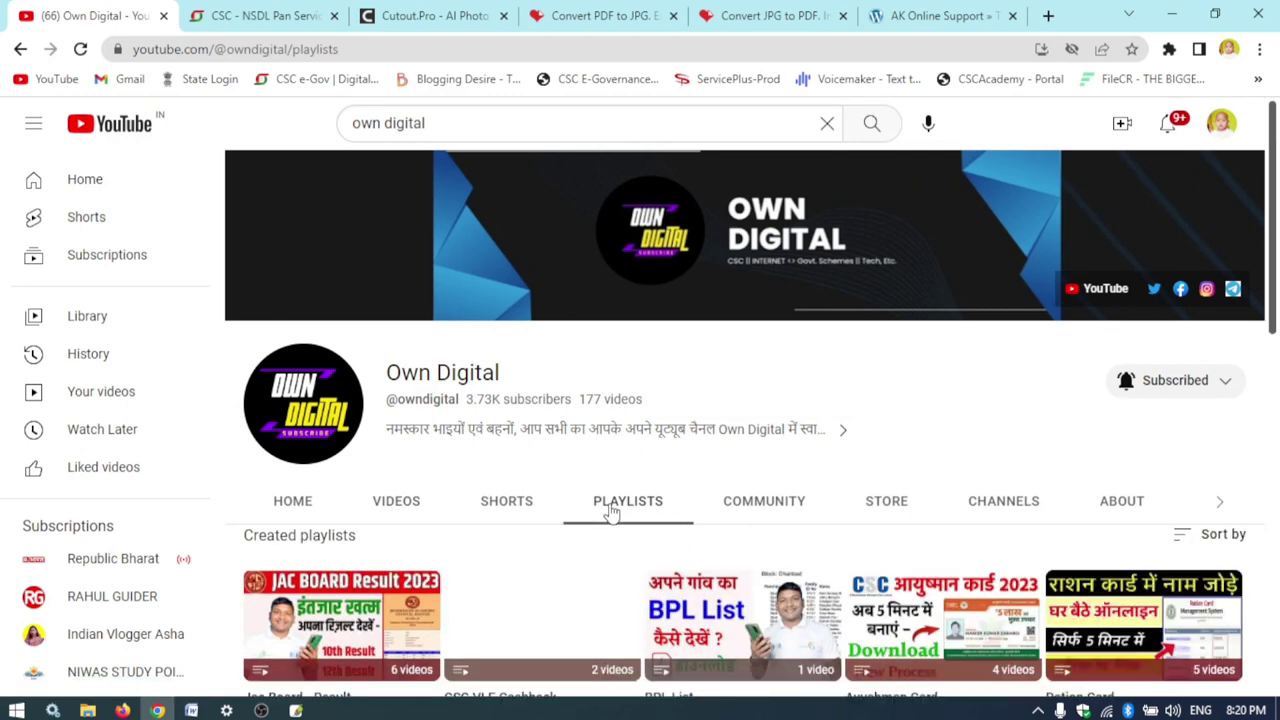
Step: Browse the Own Digital channel's created playlists and open its list of videos
scroll(585, 555, "down", 1)
scroll(383, 645, "down", 1)
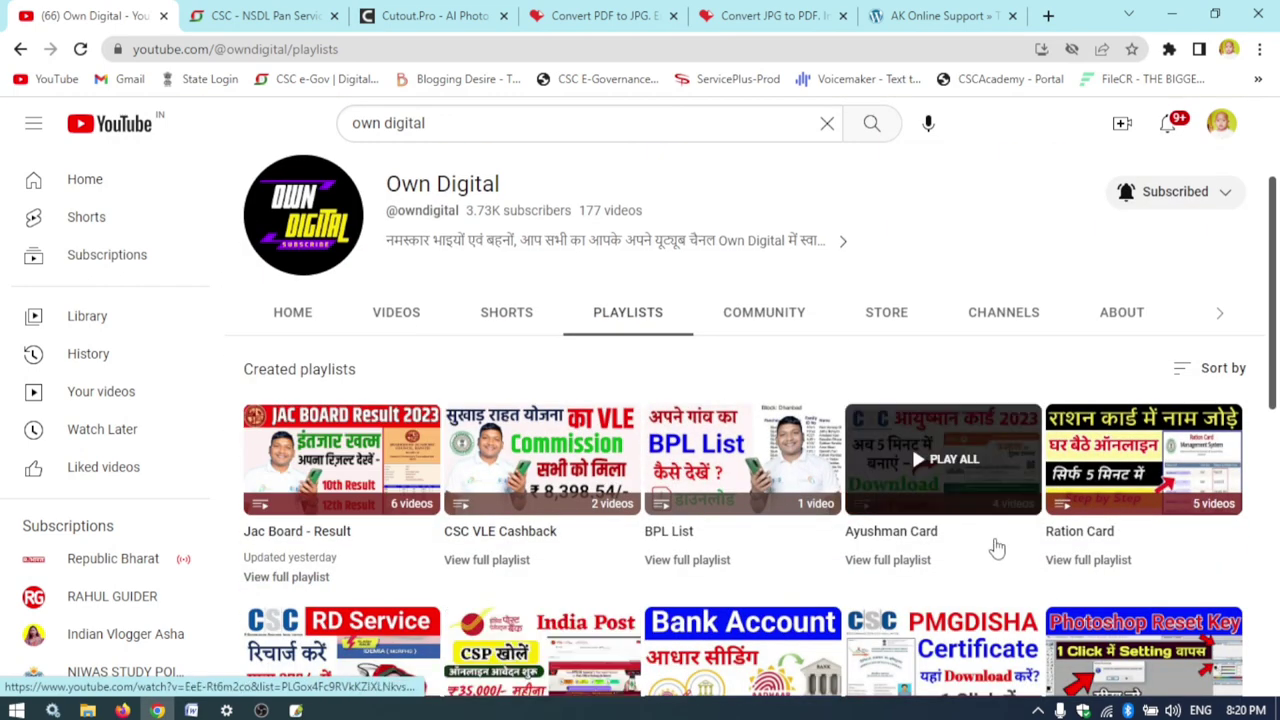
scroll(560, 555, "down", 1)
scroll(1101, 501, "down", 2)
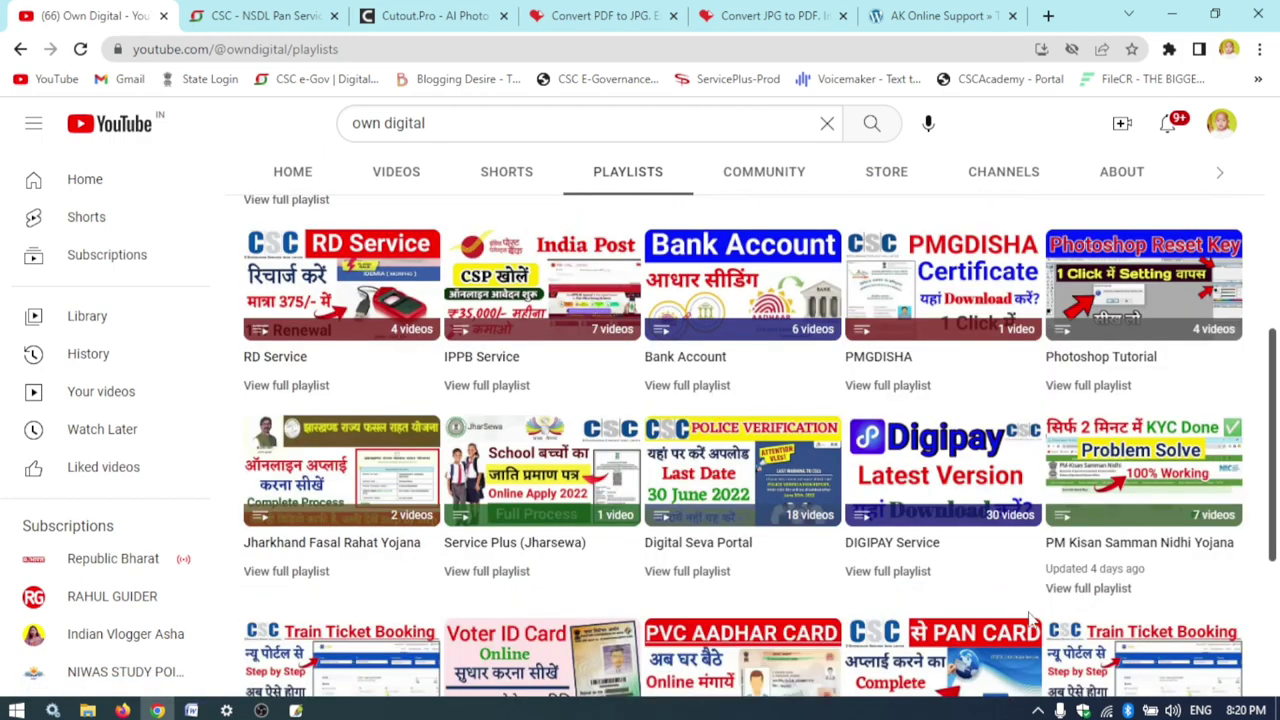
scroll(1035, 618, "down", 2)
left_click(628, 171)
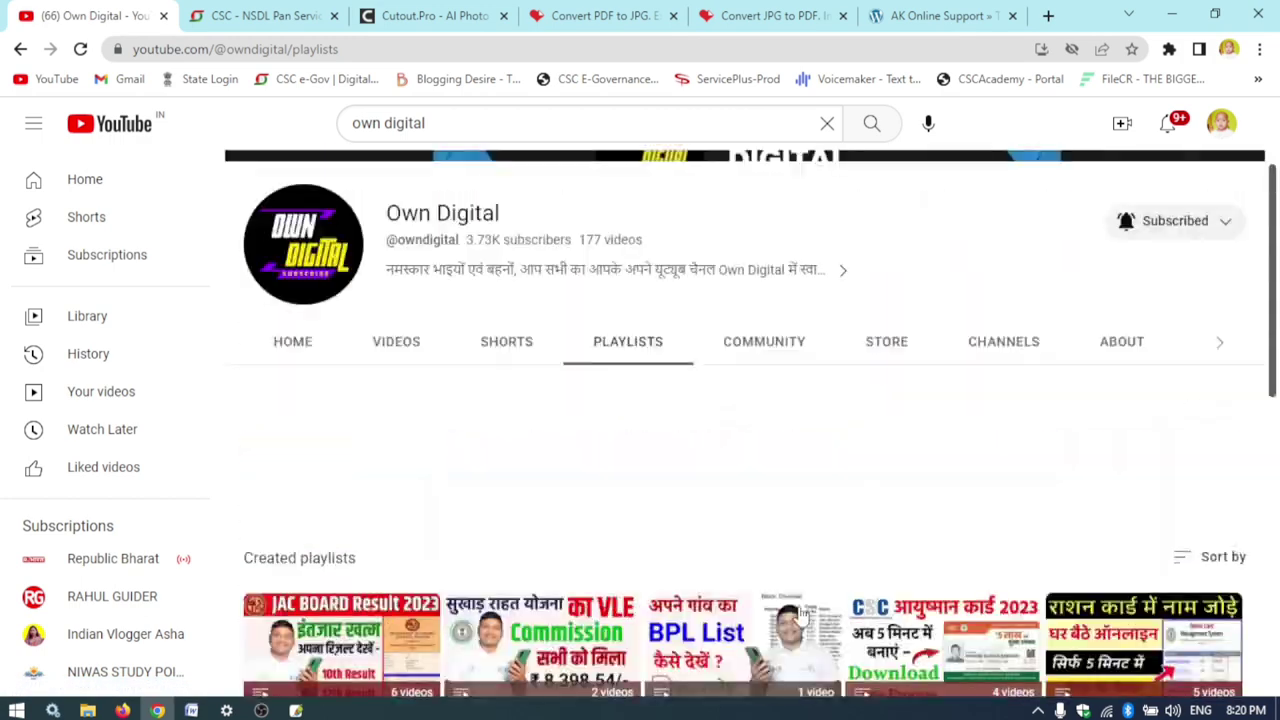
left_click(396, 516)
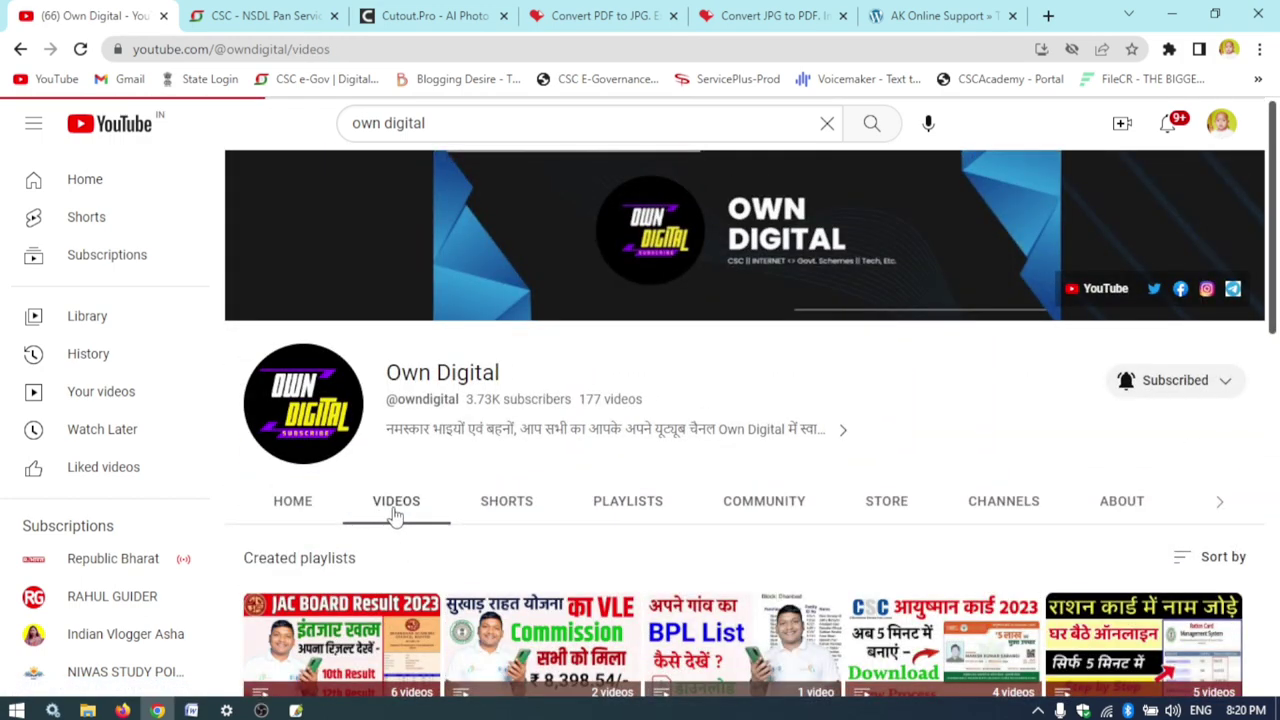
Step: Switch to the CSC NSDL page for the new PAN application
left_click(257, 15)
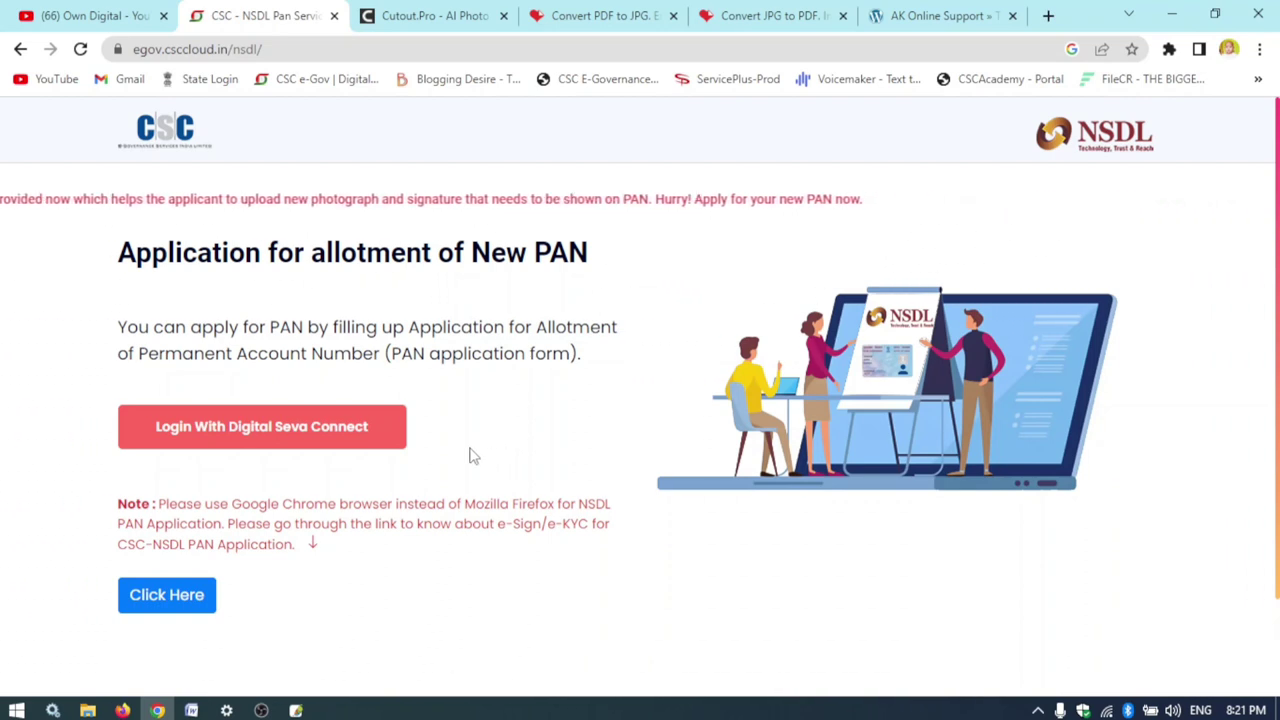
left_click(400, 430)
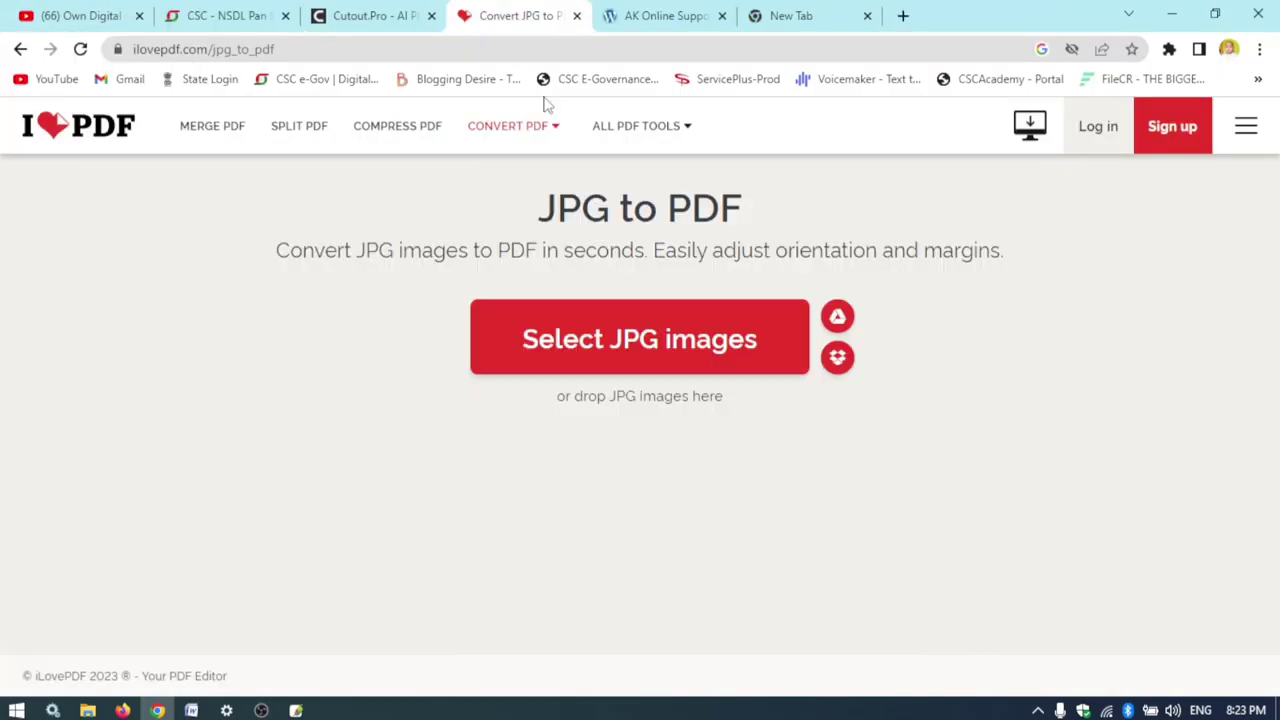
Step: Upload the e-Aadhaar JPG from the Desktop to iLovePDF's JPG to PDF converter and convert it to PDF
mouse_move(546, 187)
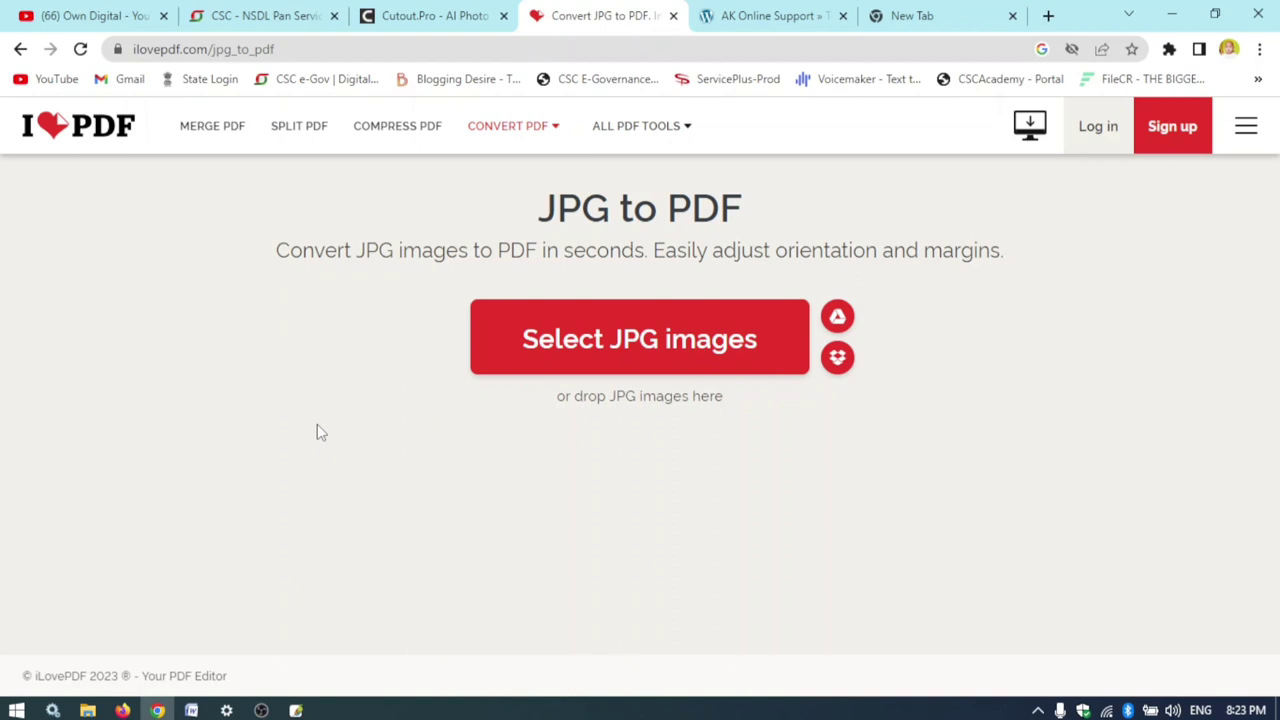
left_click(640, 338)
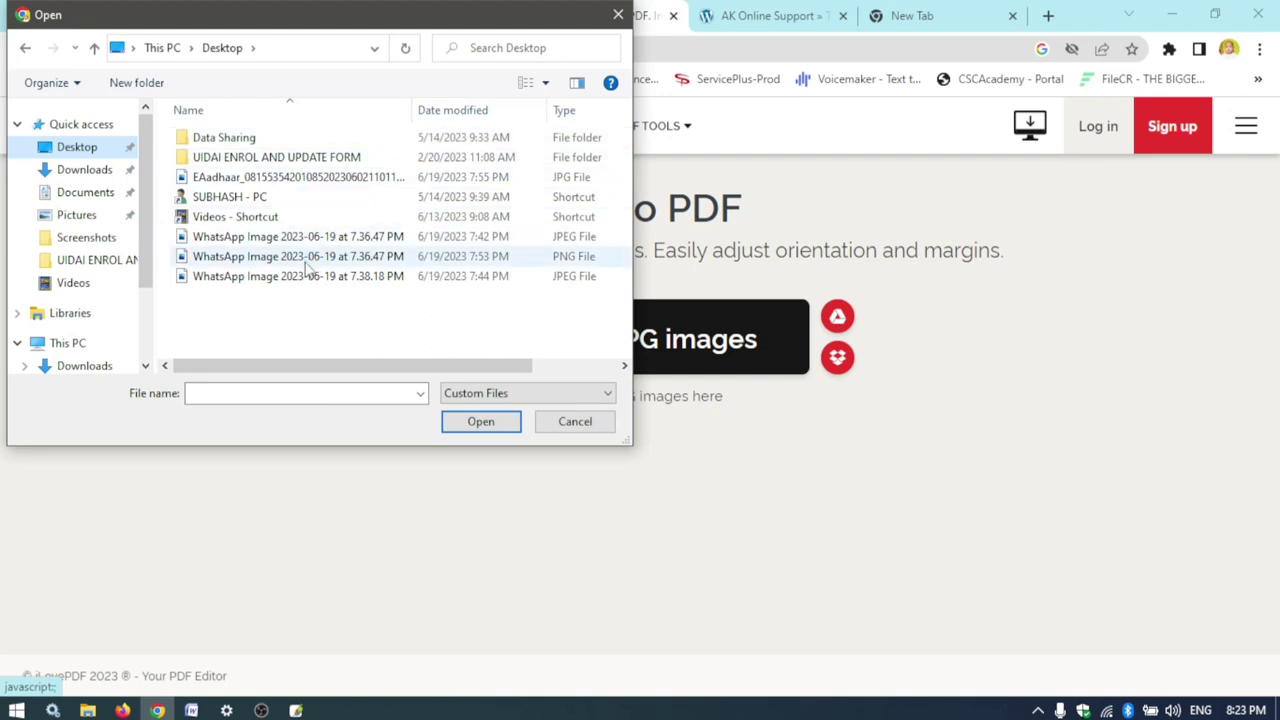
left_click(284, 183)
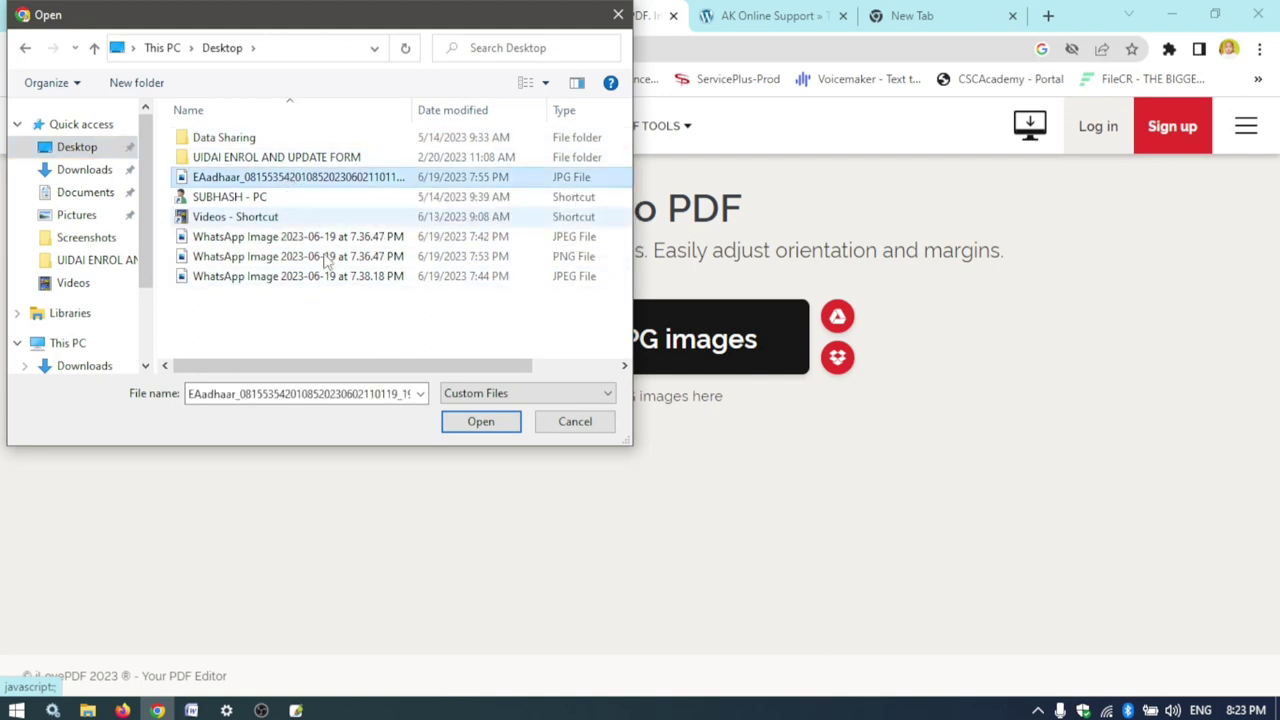
left_click(467, 421)
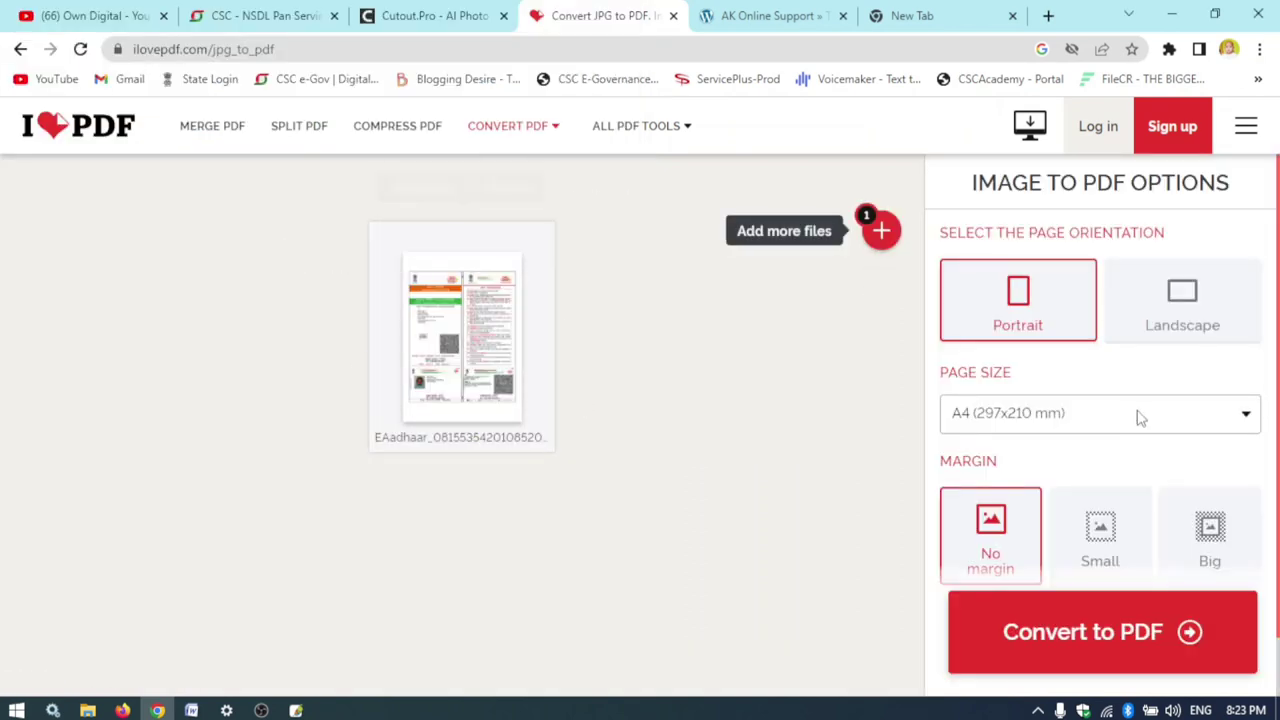
left_click(1125, 650)
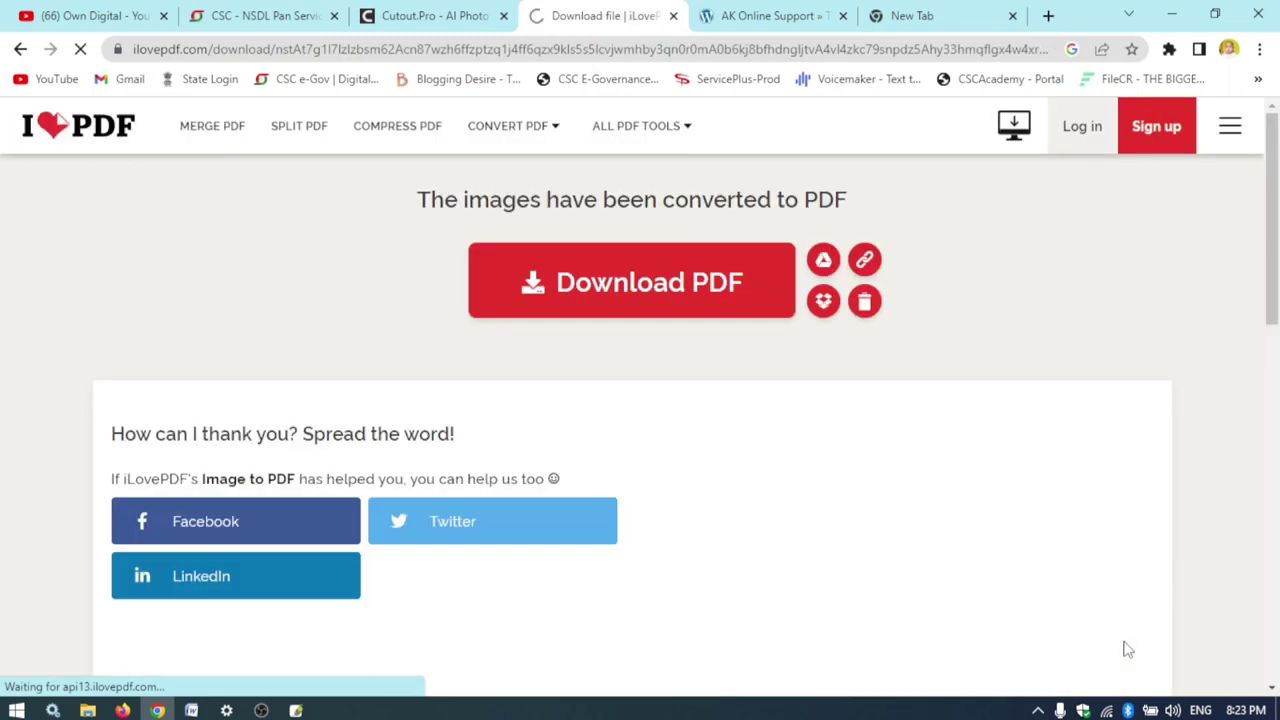
Step: Download the converted e-Aadhaar PDF and check it in its download folder
left_click(640, 297)
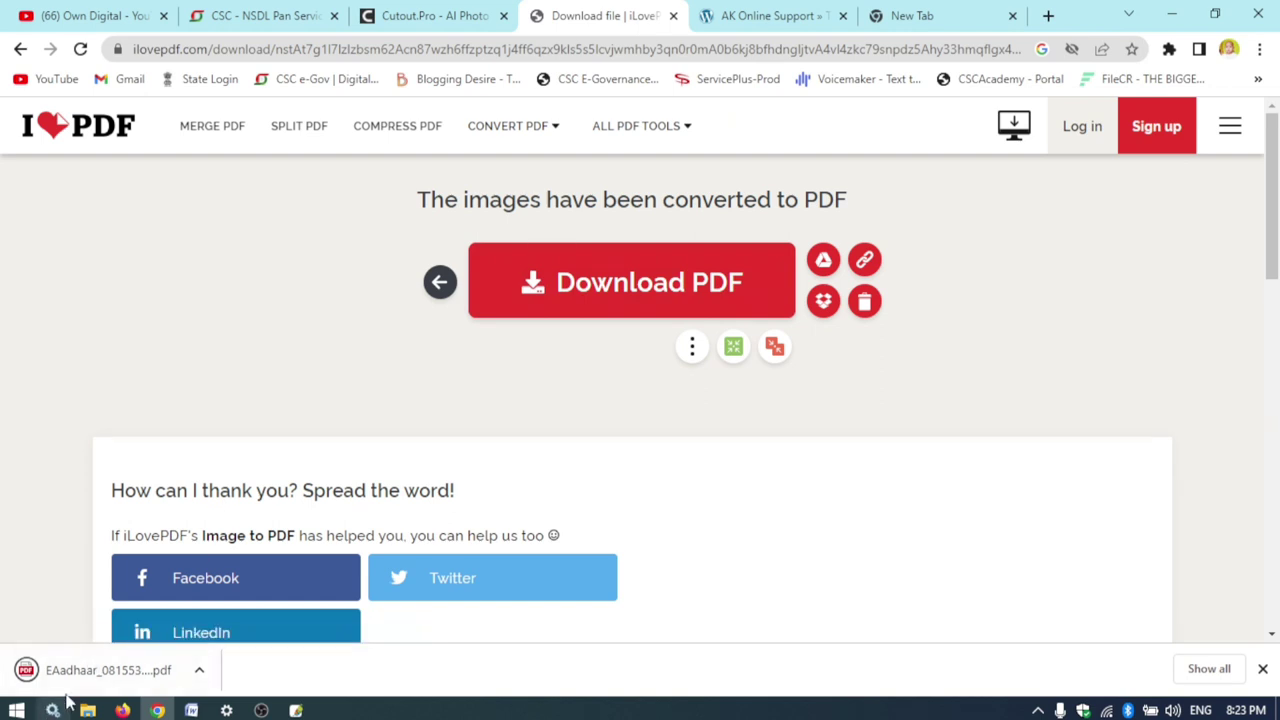
left_click(199, 671)
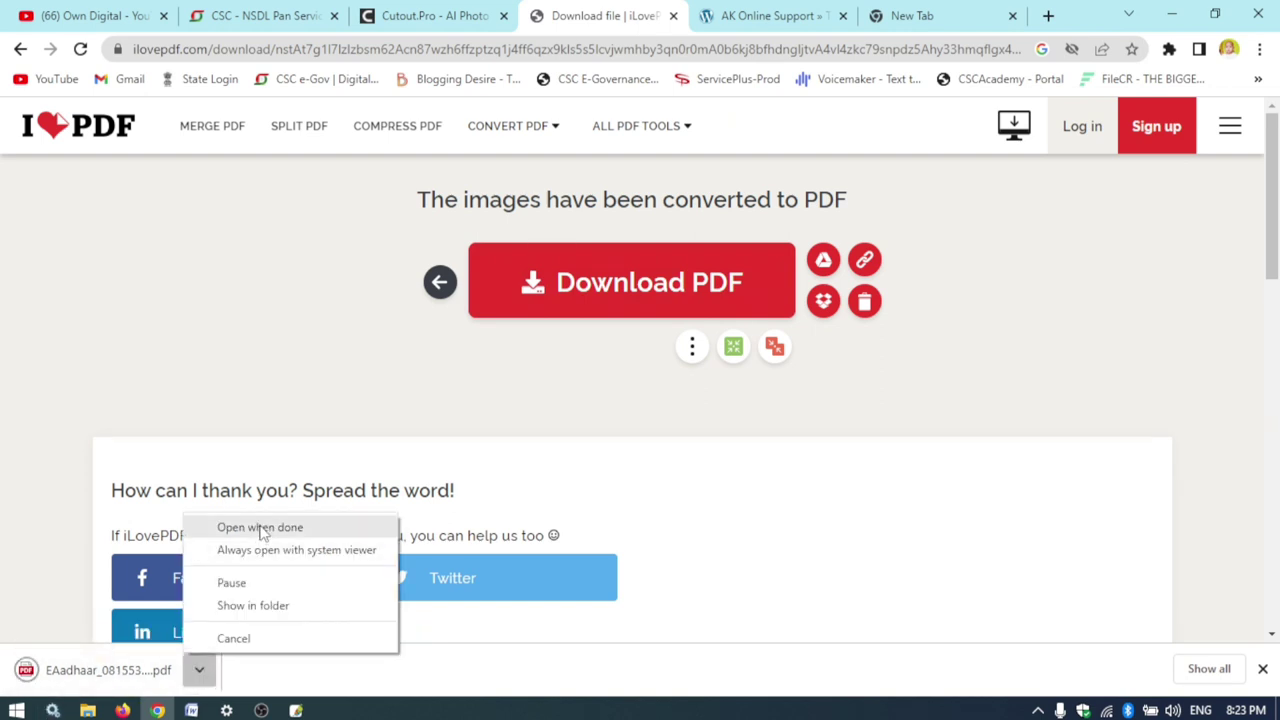
left_click(270, 606)
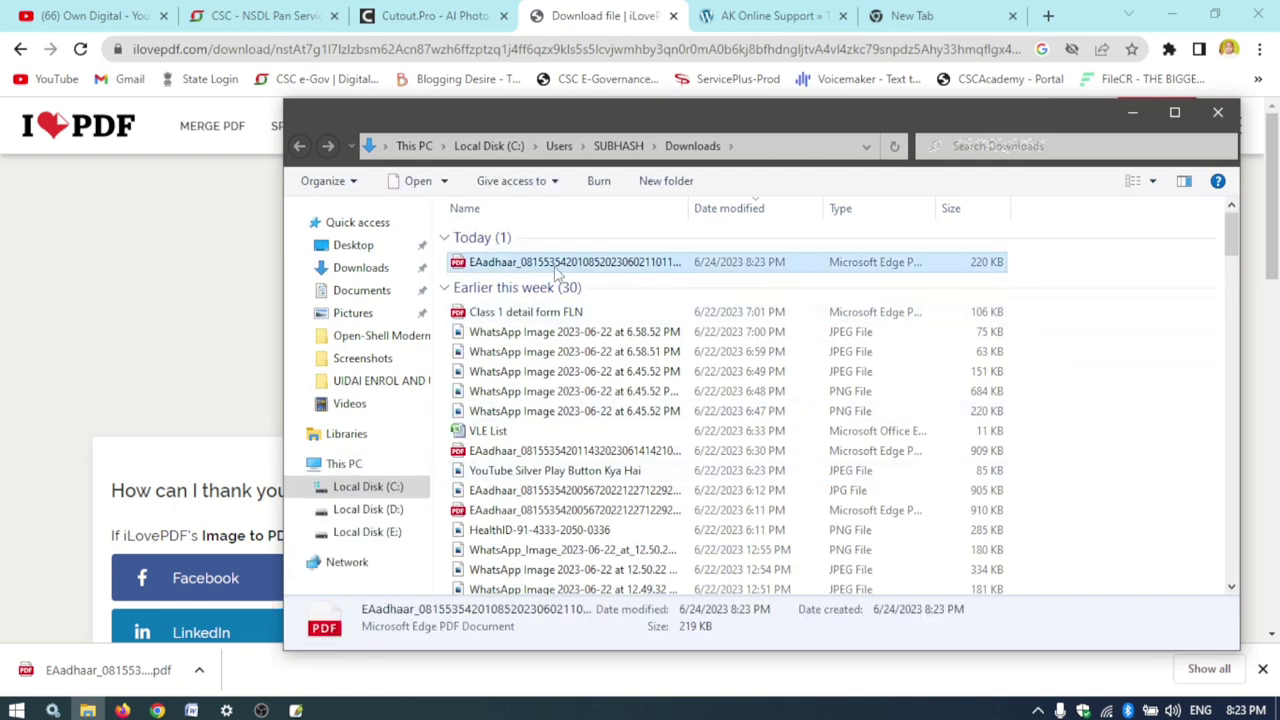
left_click(227, 290)
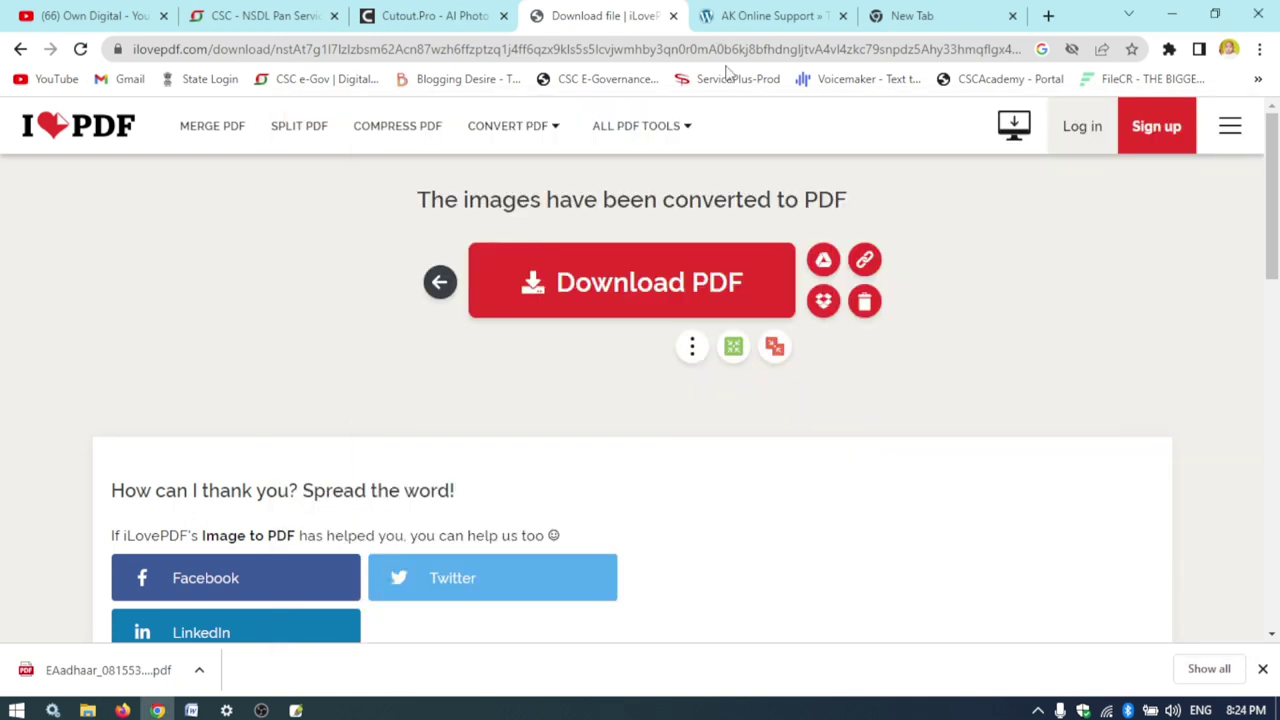
Step: Dismiss the download bar and open the Image Background Removal tool on Cutout.Pro
left_click(909, 15)
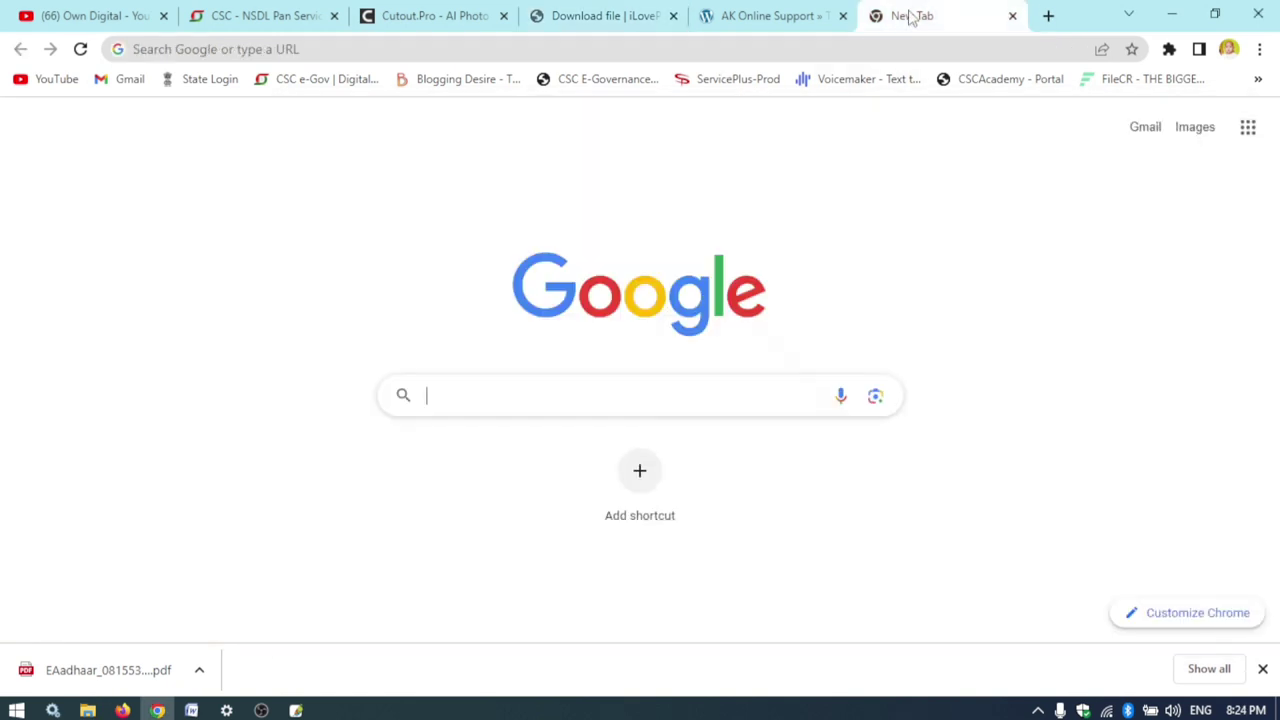
left_click(1262, 669)
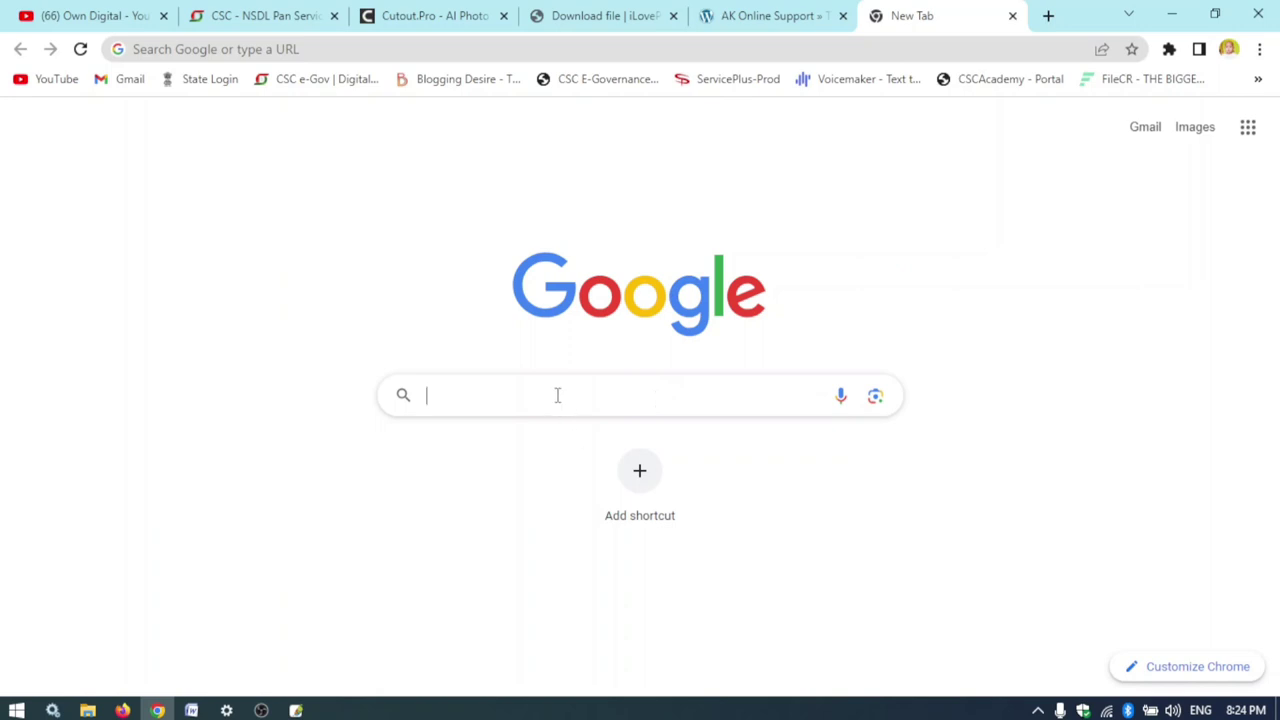
left_click(430, 20)
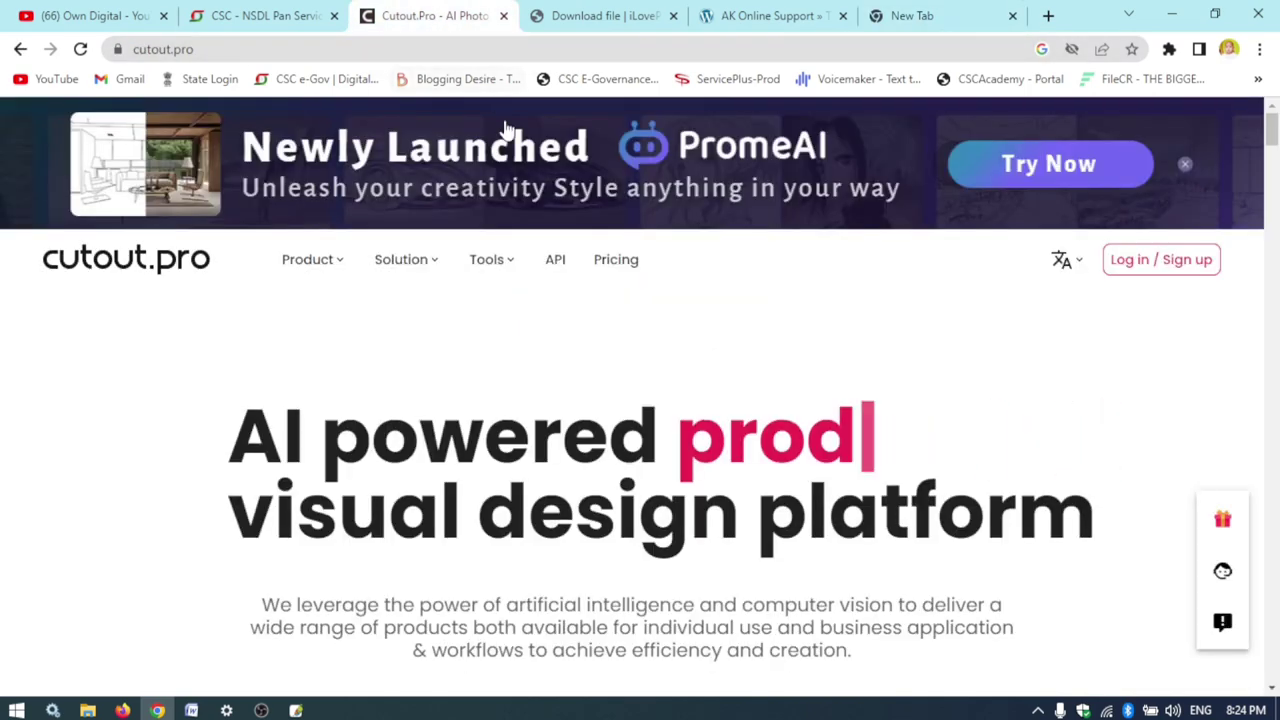
scroll(543, 234, "down", 5)
scroll(555, 283, "up", 1)
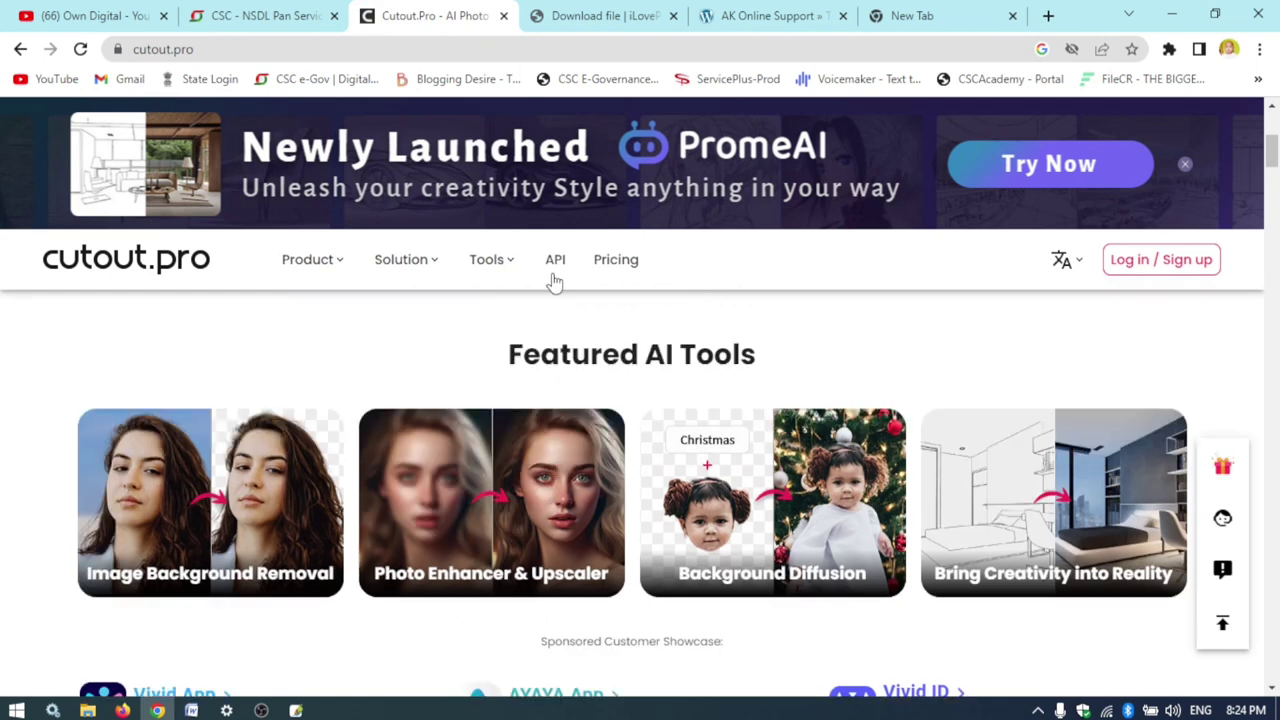
left_click(203, 592)
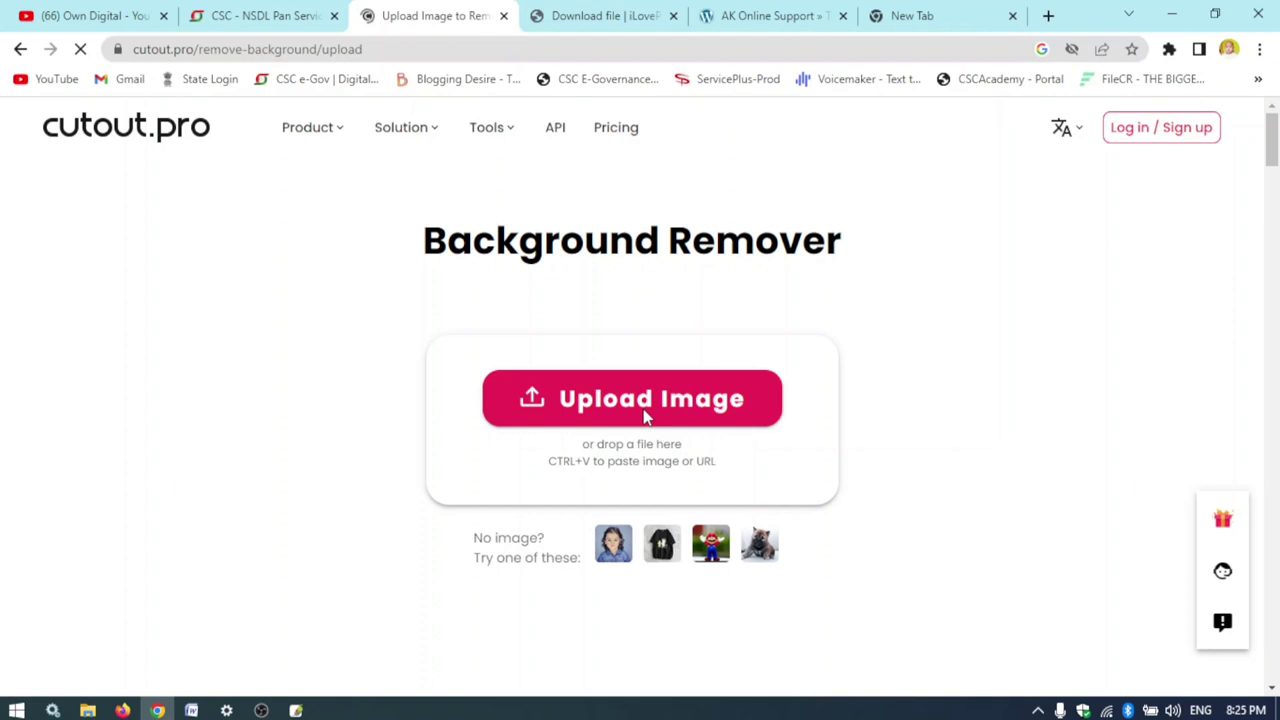
Step: Upload the JPEG photo WhatsApp Image 2023-06-19 at 7.36.47 PM from the Desktop to the Background Remover
left_click(645, 418)
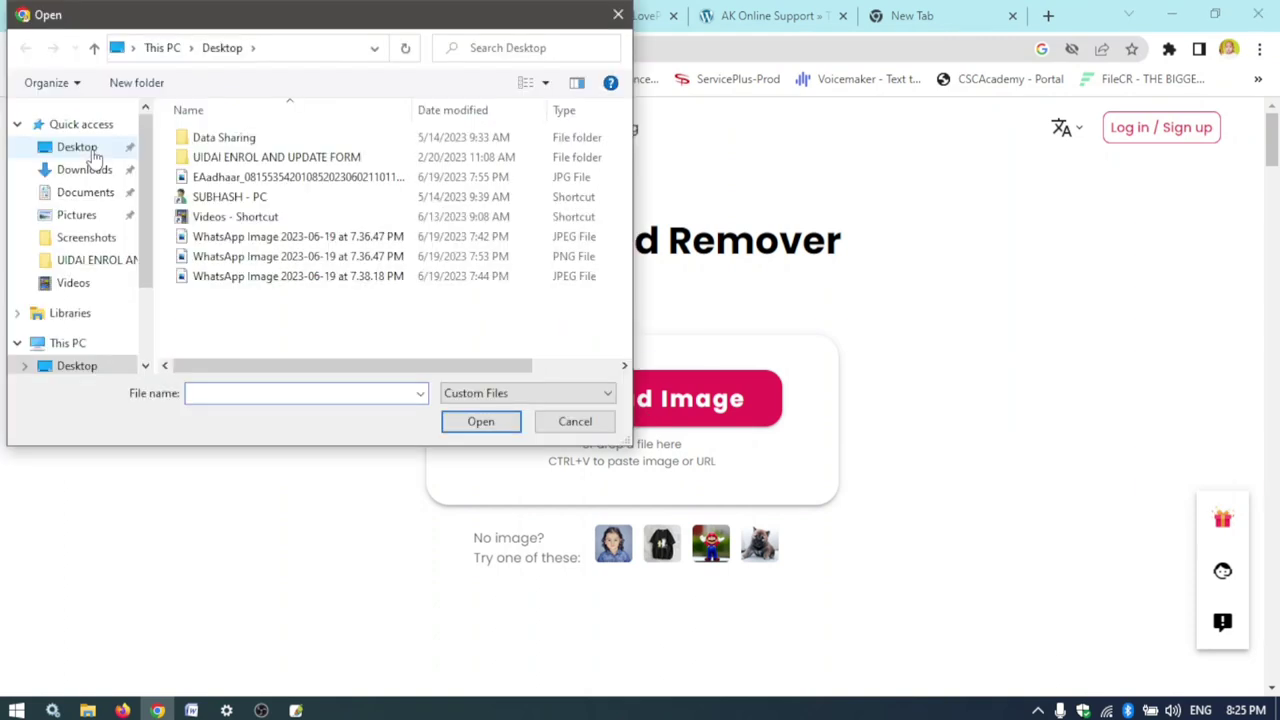
left_click(105, 150)
double_click(298, 236)
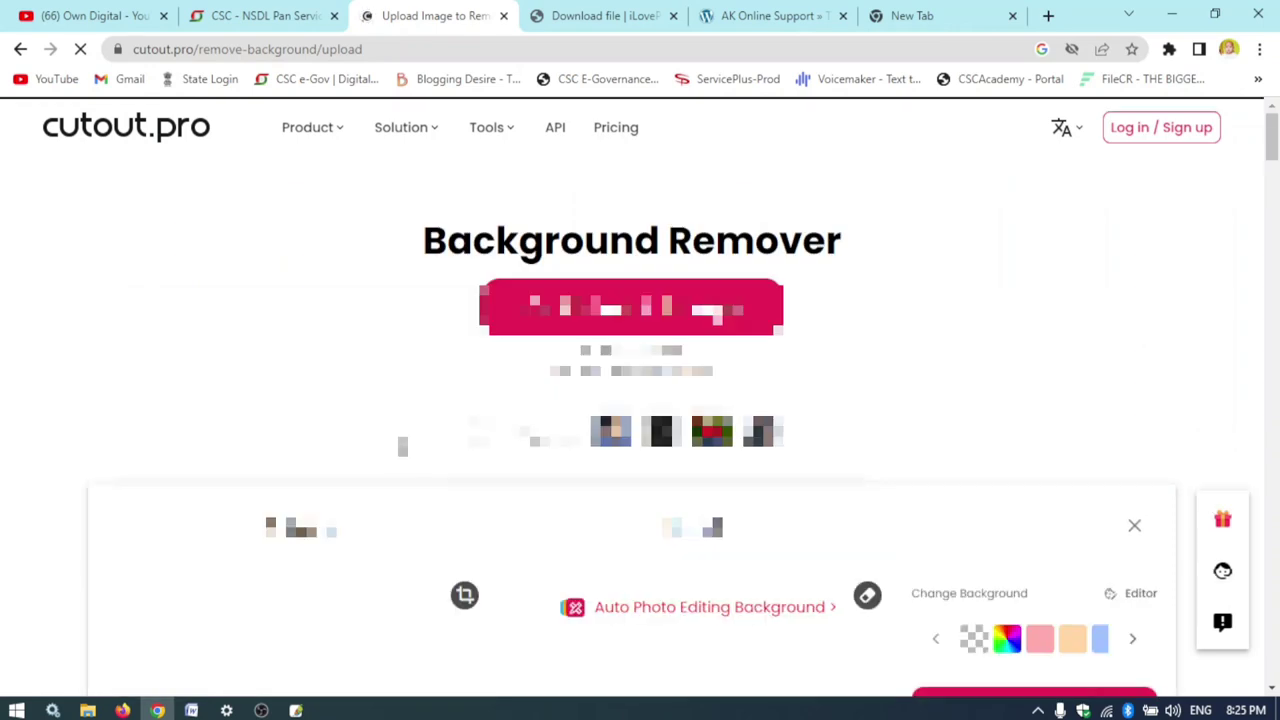
scroll(402, 446, "down", 1)
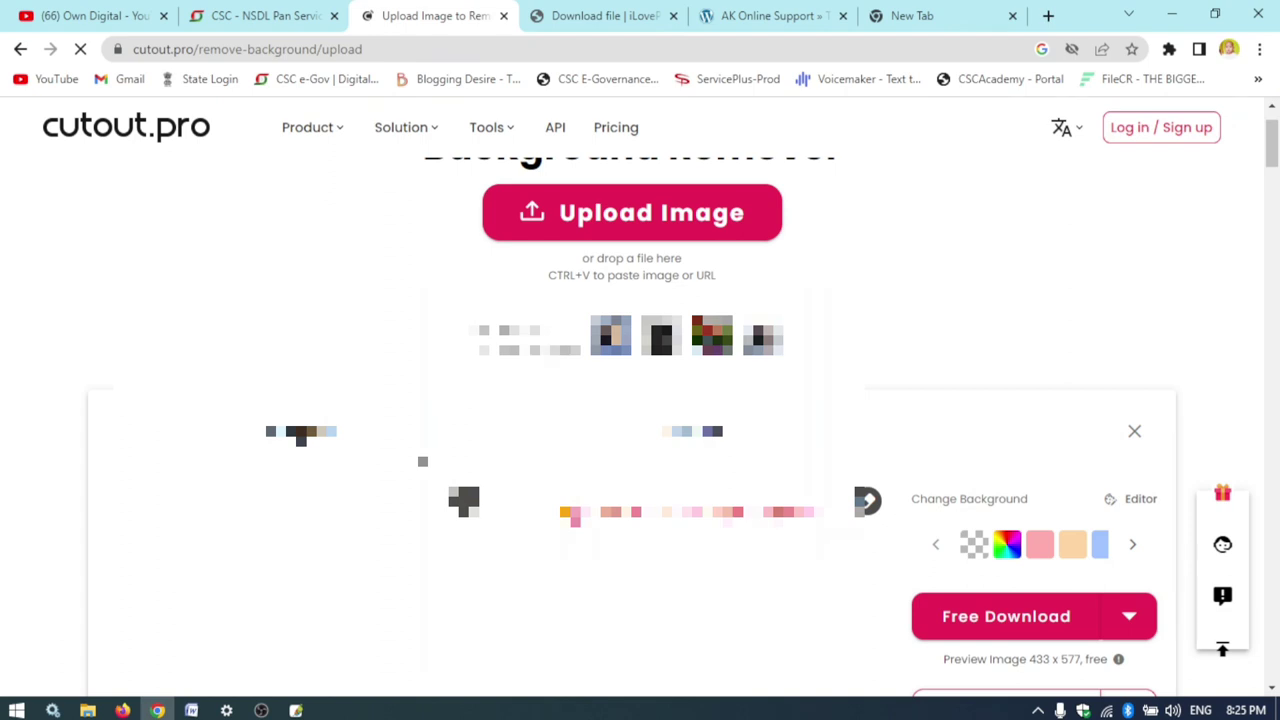
scroll(422, 461, "down", 2)
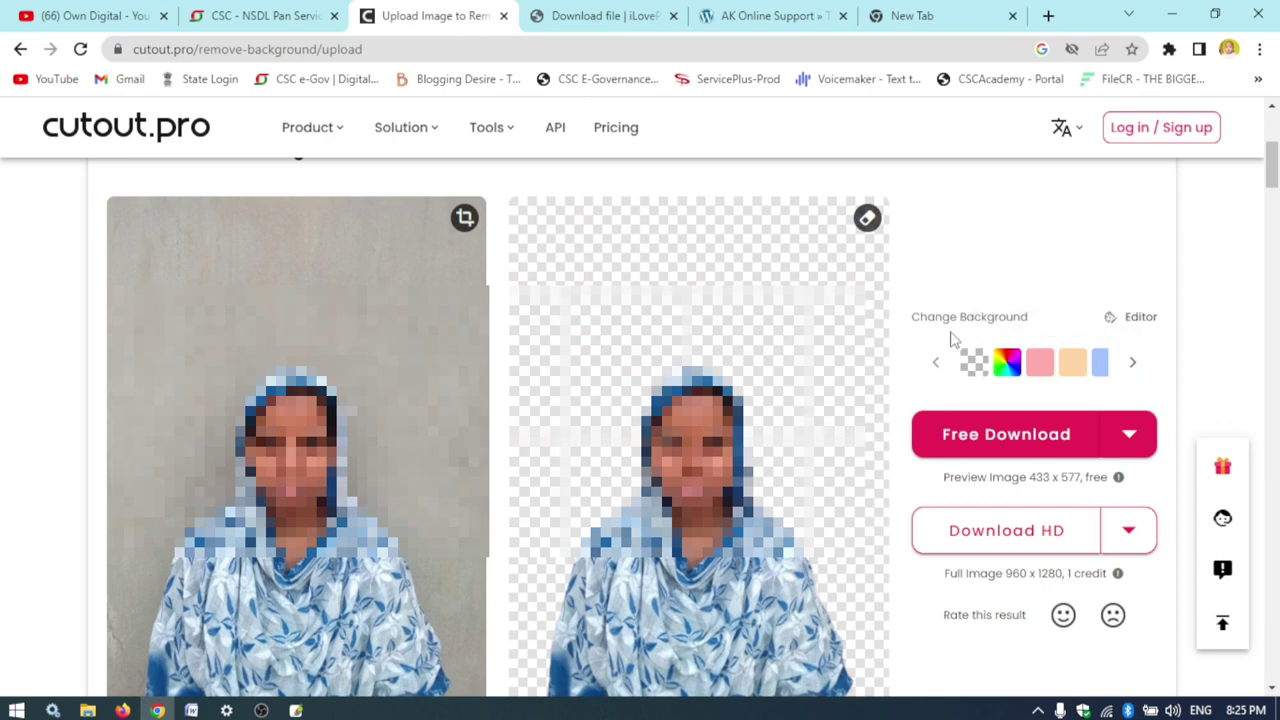
Step: Give the cut-out photo a light blue background and download the free preview image
left_click(1100, 366)
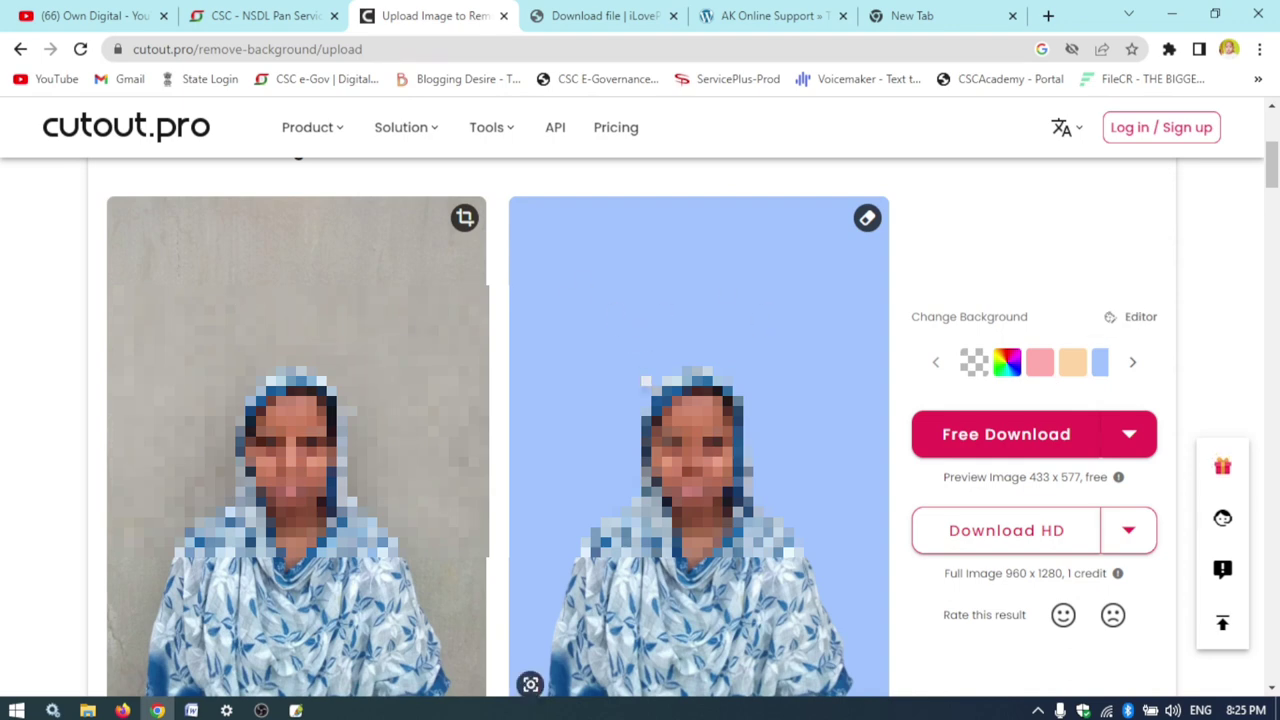
left_click(997, 447)
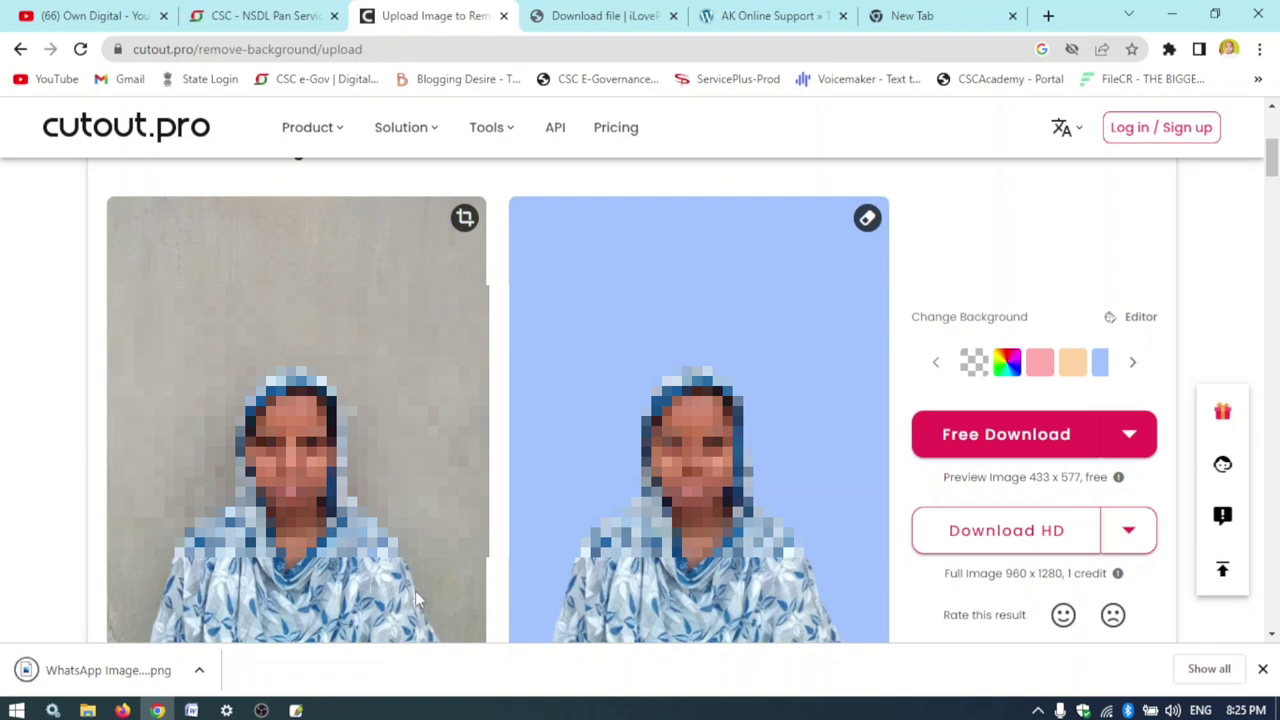
Step: Start Adobe Photoshop and open the photo WhatsApp Image 2023-06-19 at 7.36.47 PM.png from Downloads
left_click(1175, 16)
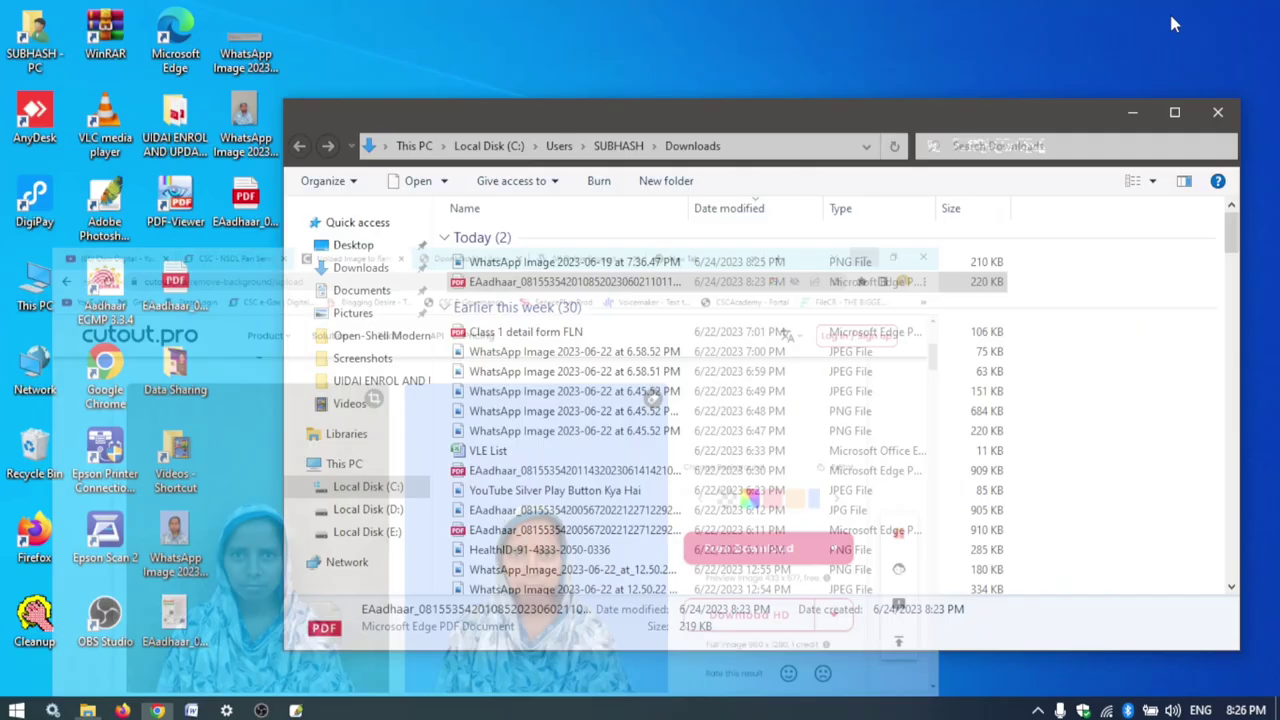
left_click(1134, 111)
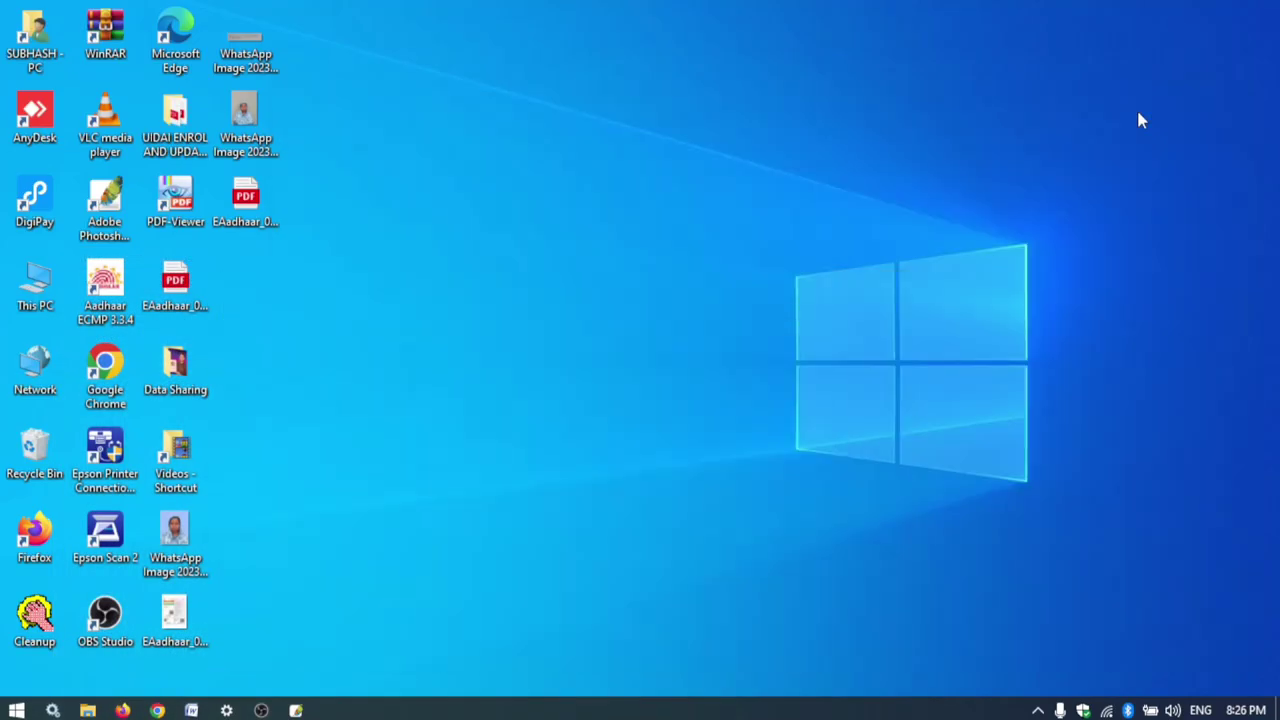
left_click(296, 710)
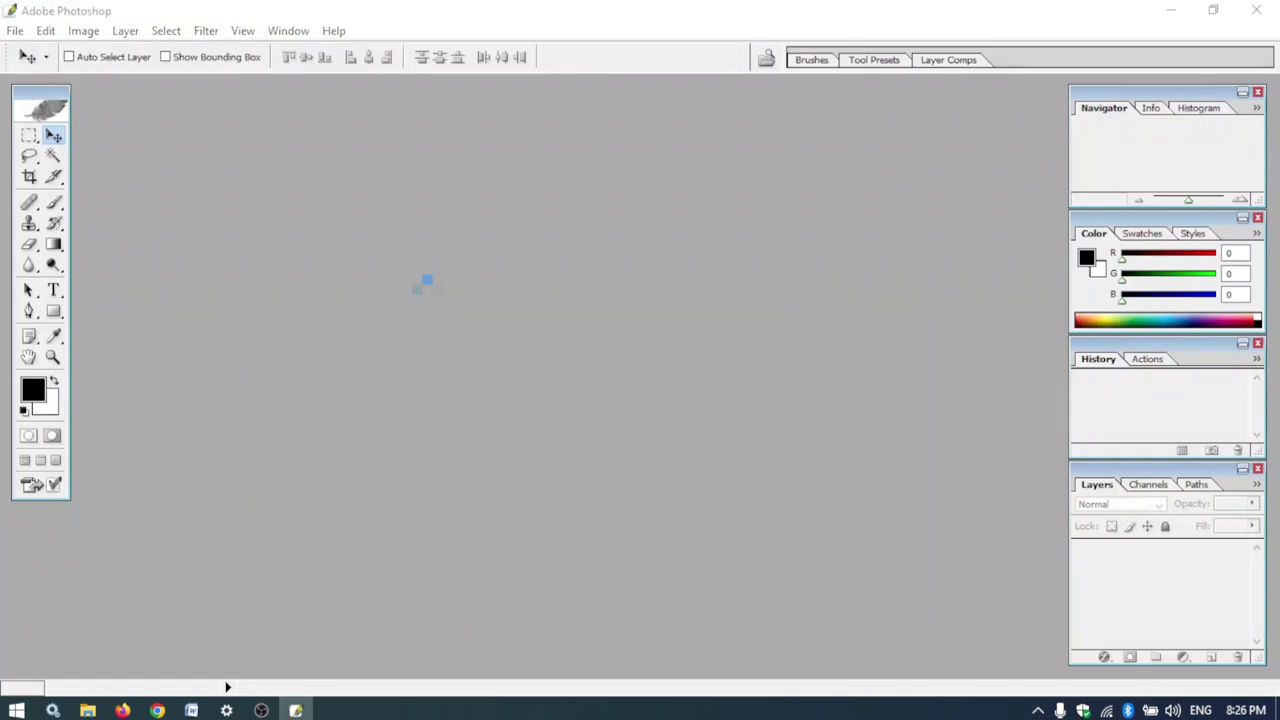
double_click(426, 309)
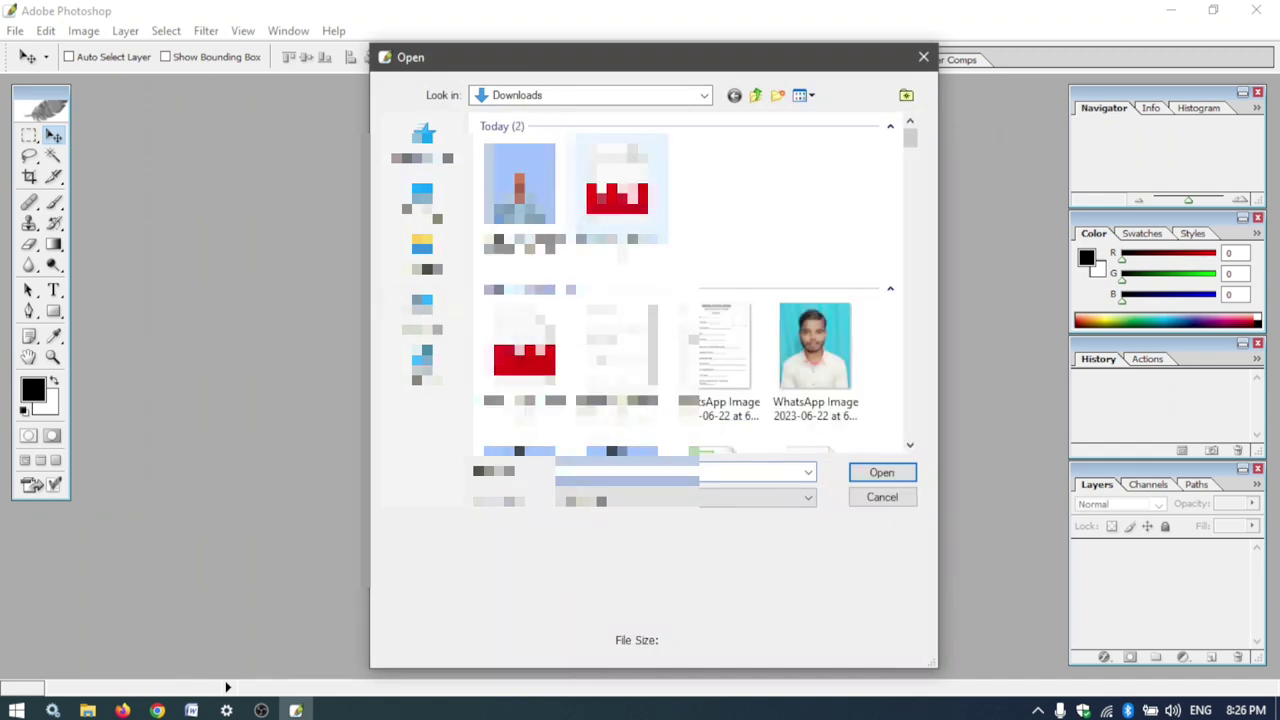
left_click(520, 195)
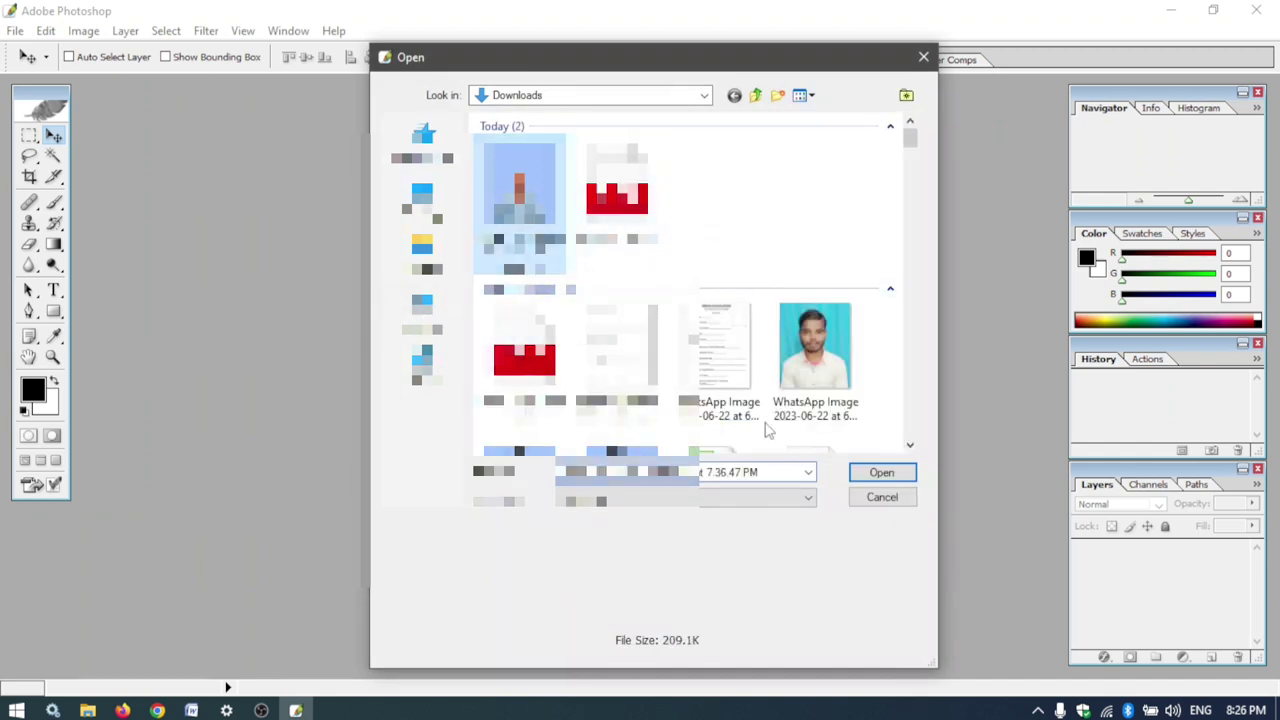
left_click(886, 476)
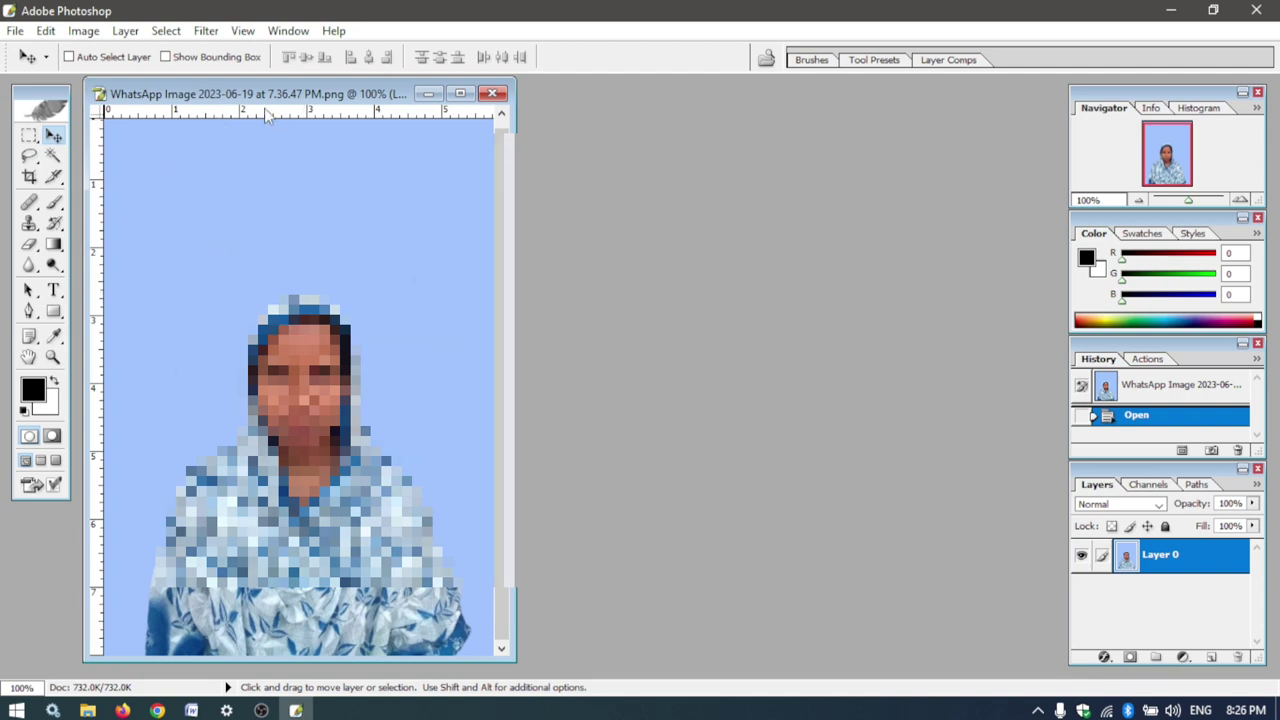
Step: Clear the crop width and height, set the resolution to 200 pixels/inch, and crop the photo to the head and shoulders
left_click(31, 178)
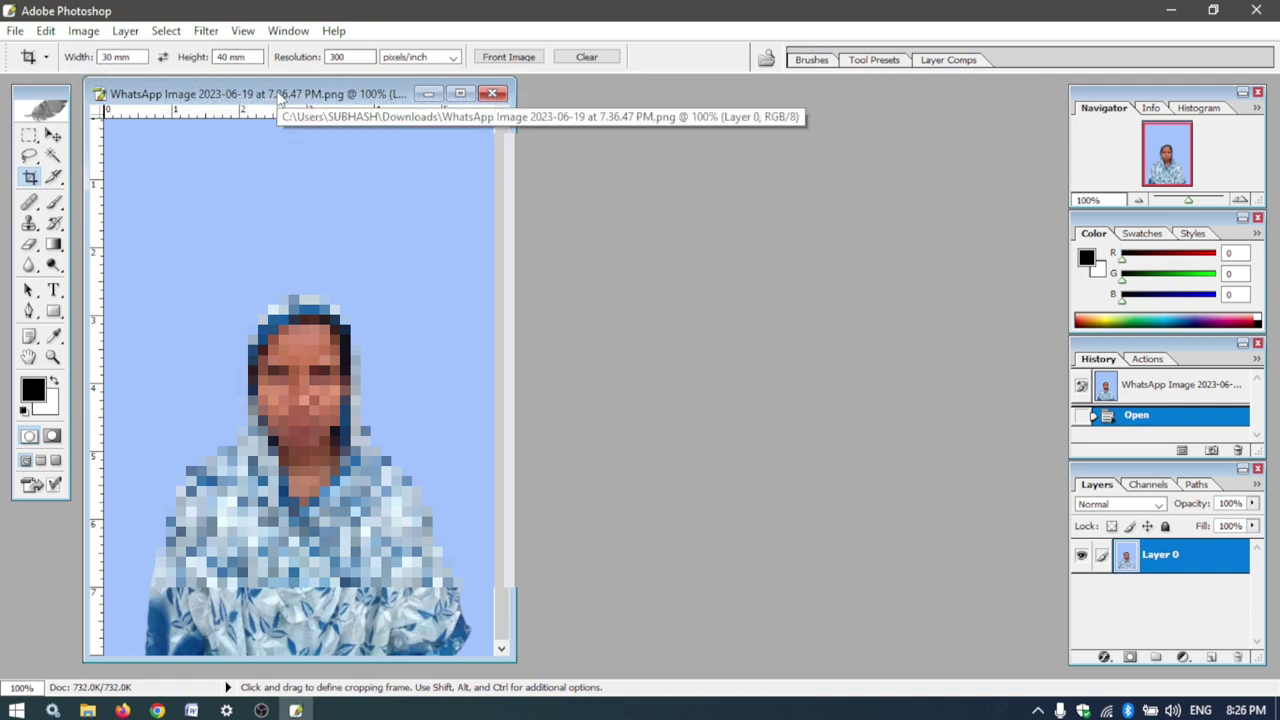
left_click(145, 57)
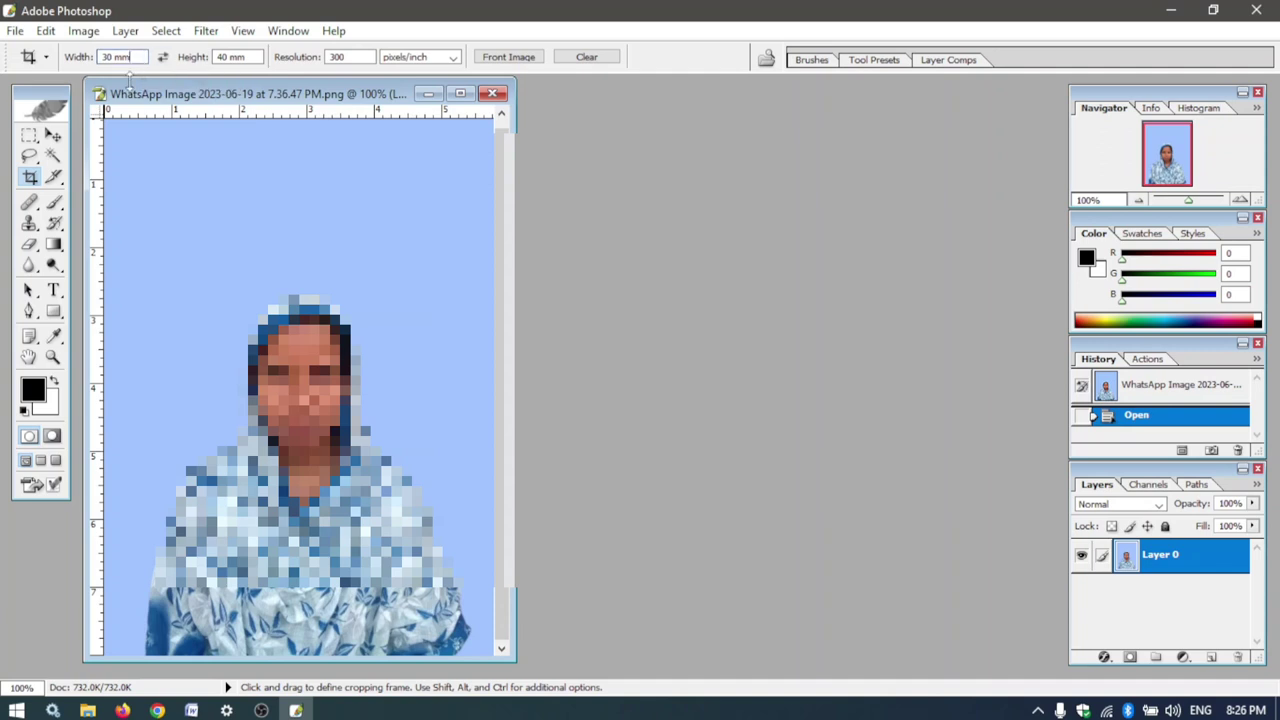
key("BackSpace")
key("BackSpace")
key("BackSpace")
key("BackSpace")
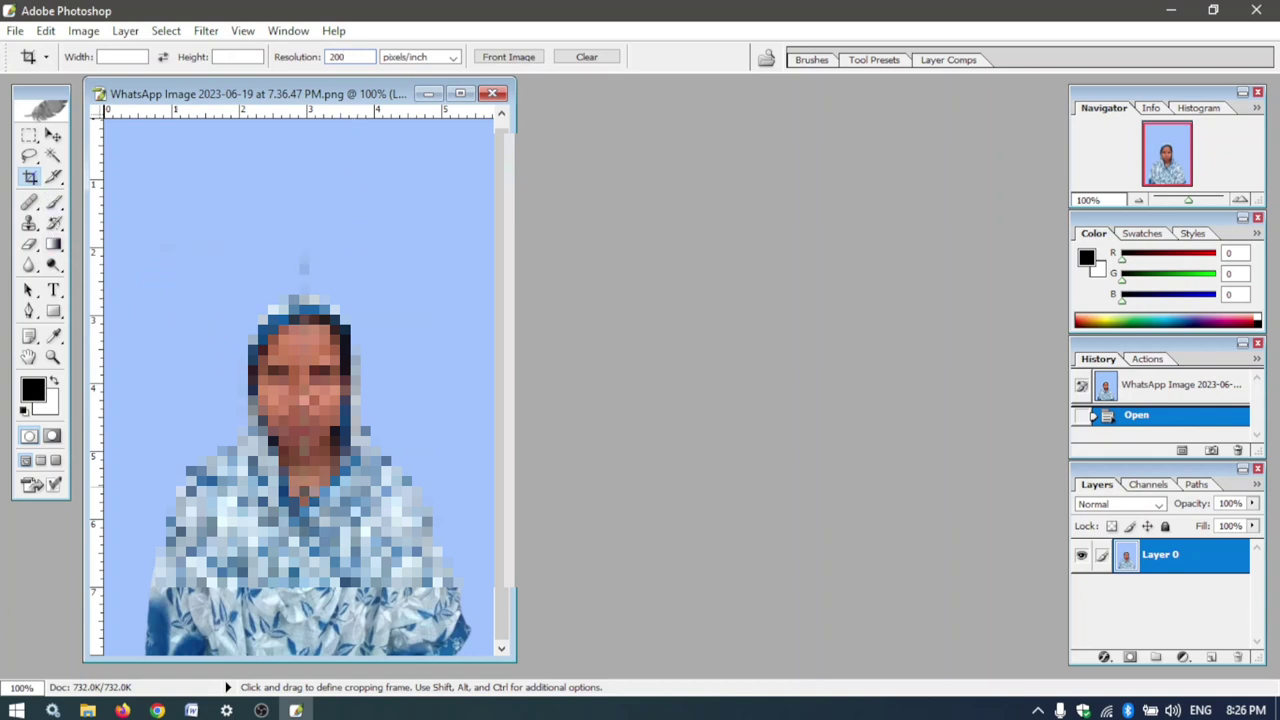
mouse_move(432, 244)
left_mouse_down()
mouse_move(428, 578)
mouse_move(166, 578)
mouse_move(176, 555)
left_mouse_up()
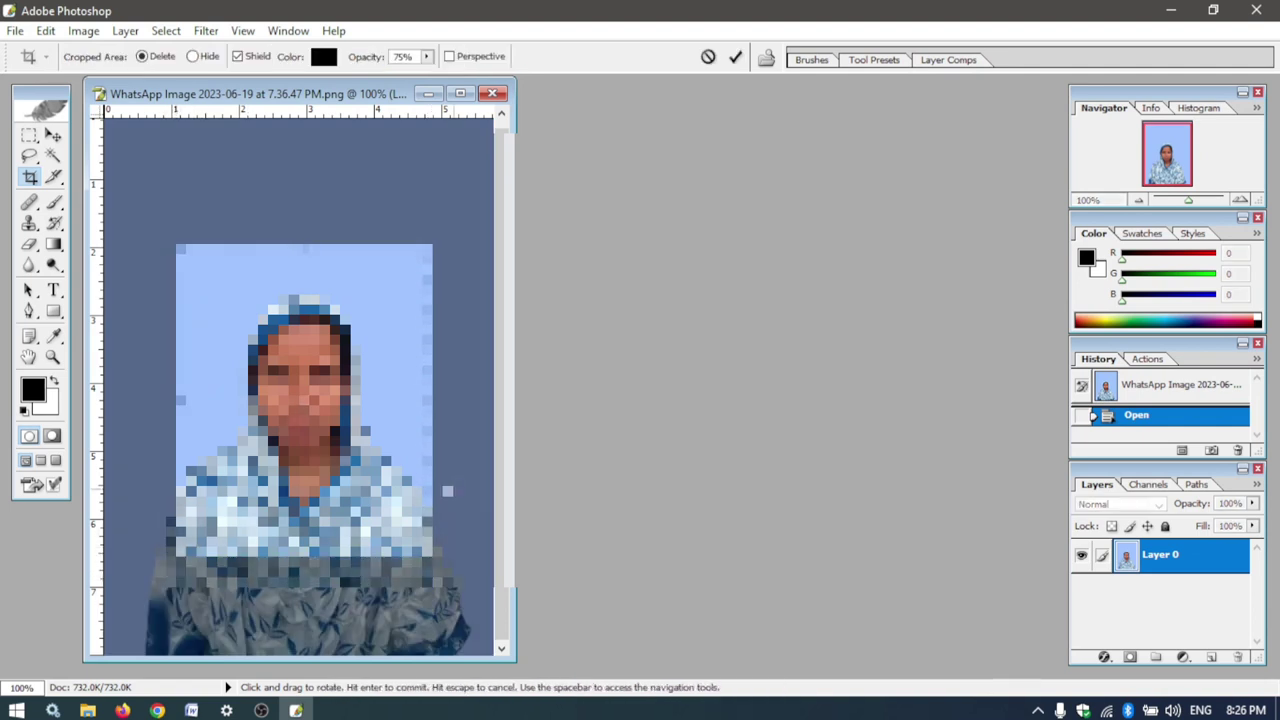
key("Return")
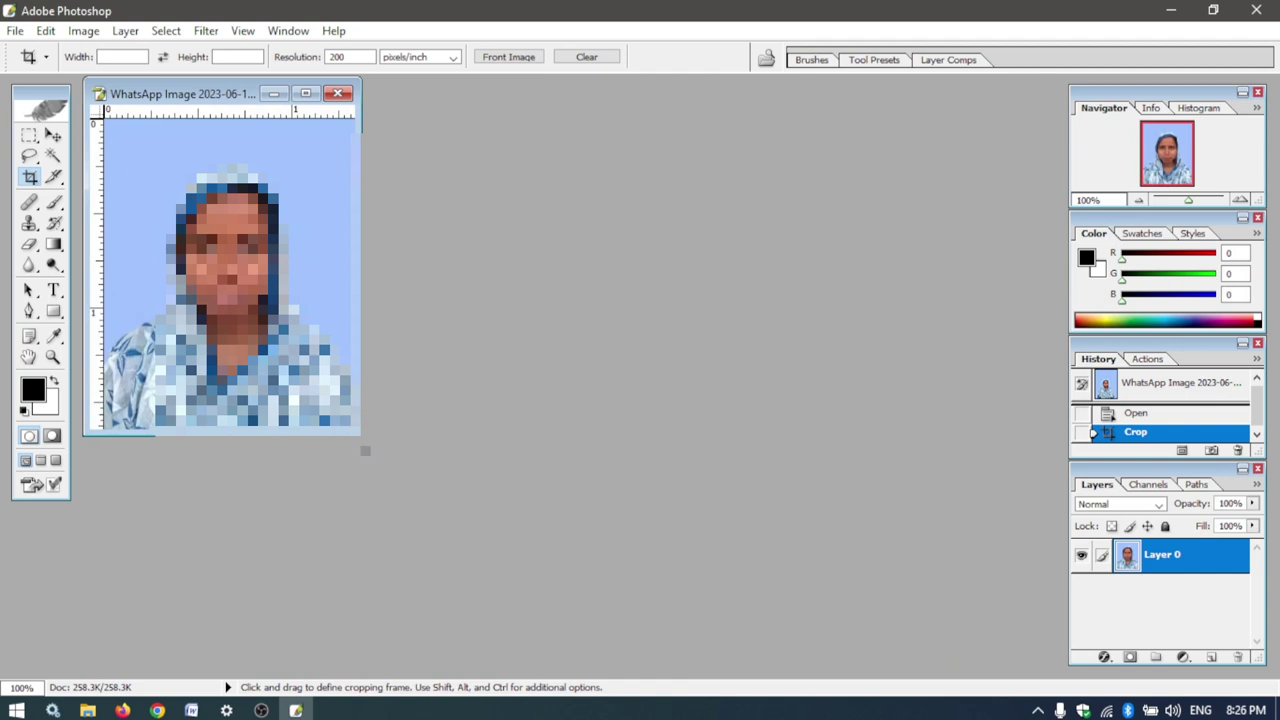
Step: Open the photo's Image Size settings, switch the document size units to cm, and turn off Constrain Proportions
left_click_drag(358, 434, 646, 574)
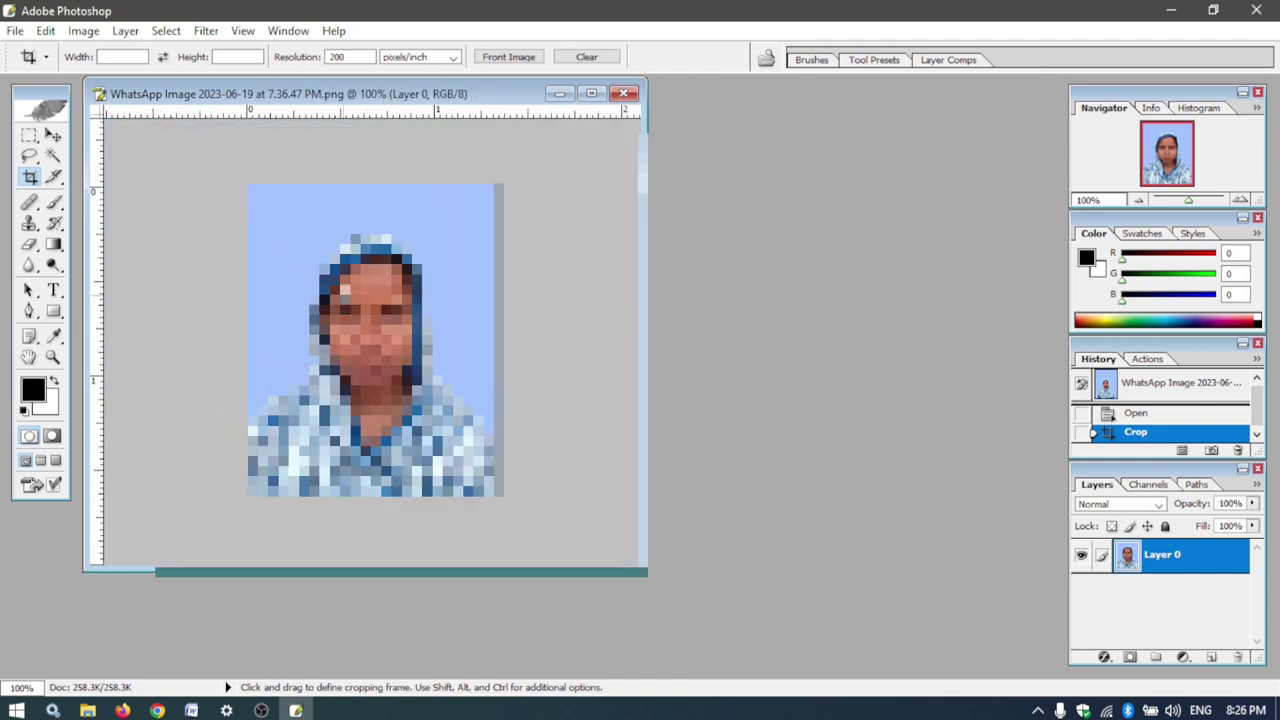
right_click(358, 93)
left_click(421, 124)
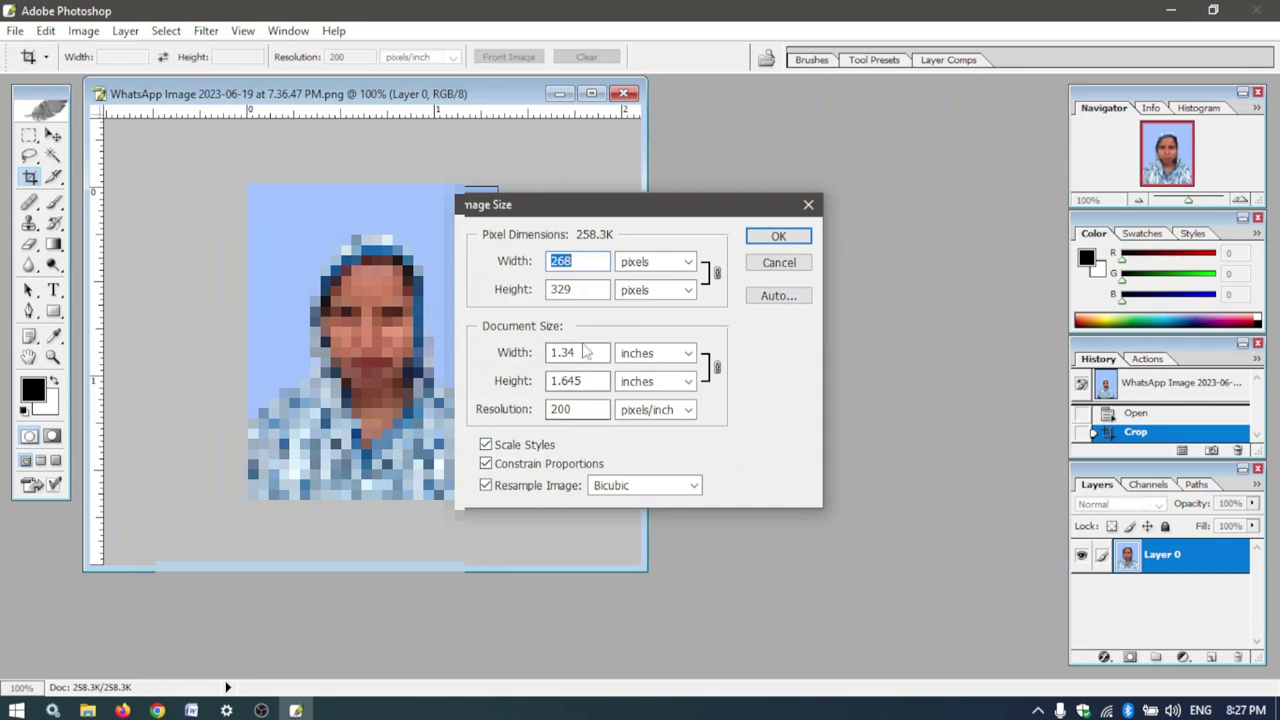
left_click(688, 353)
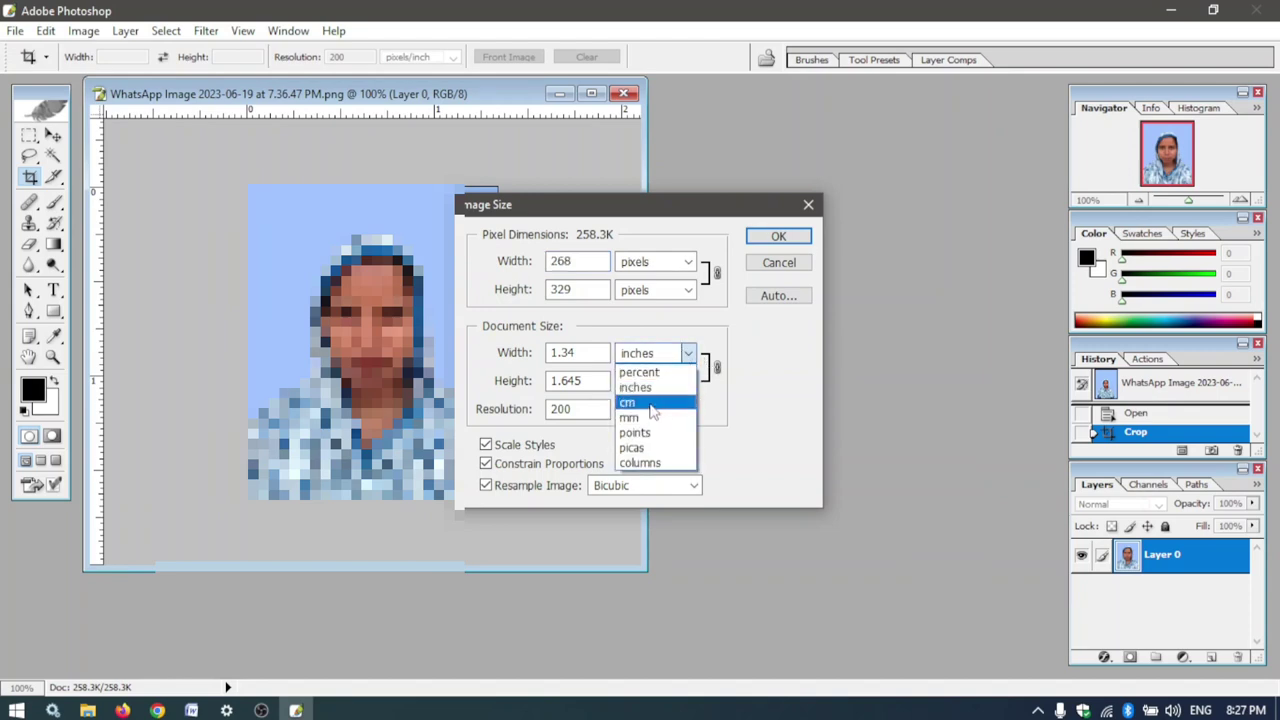
left_click(650, 406)
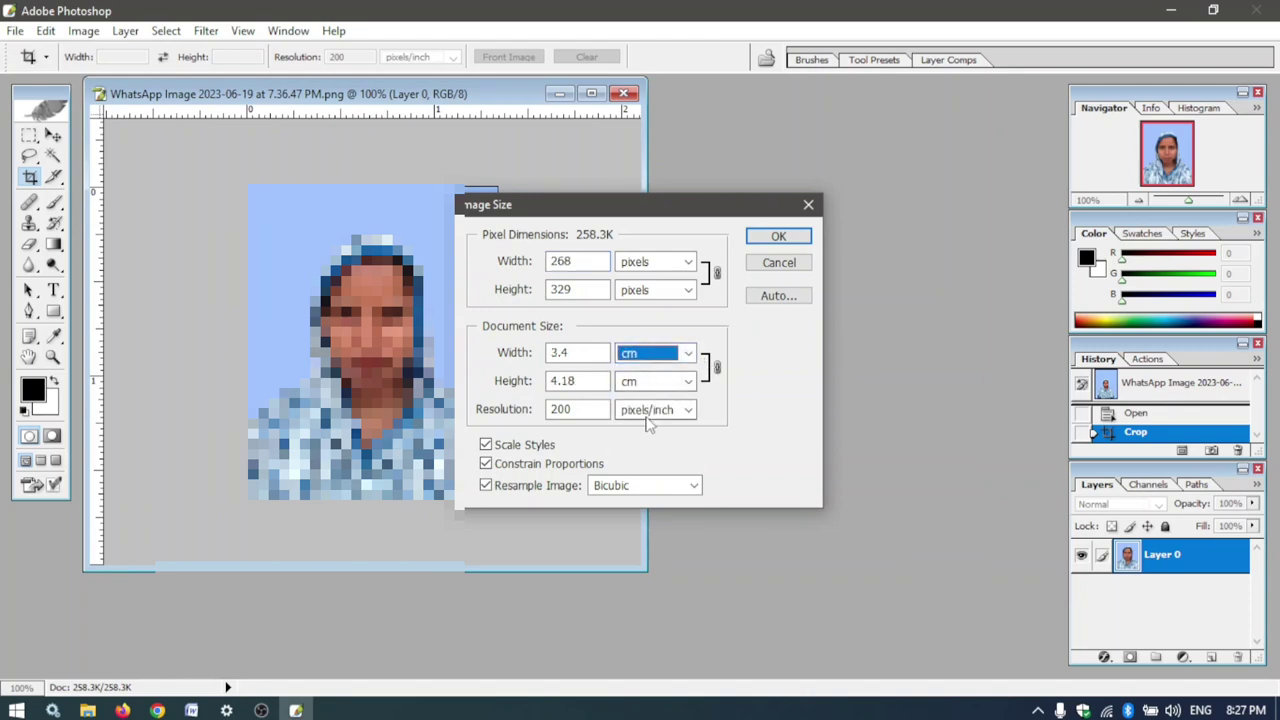
left_click(486, 465)
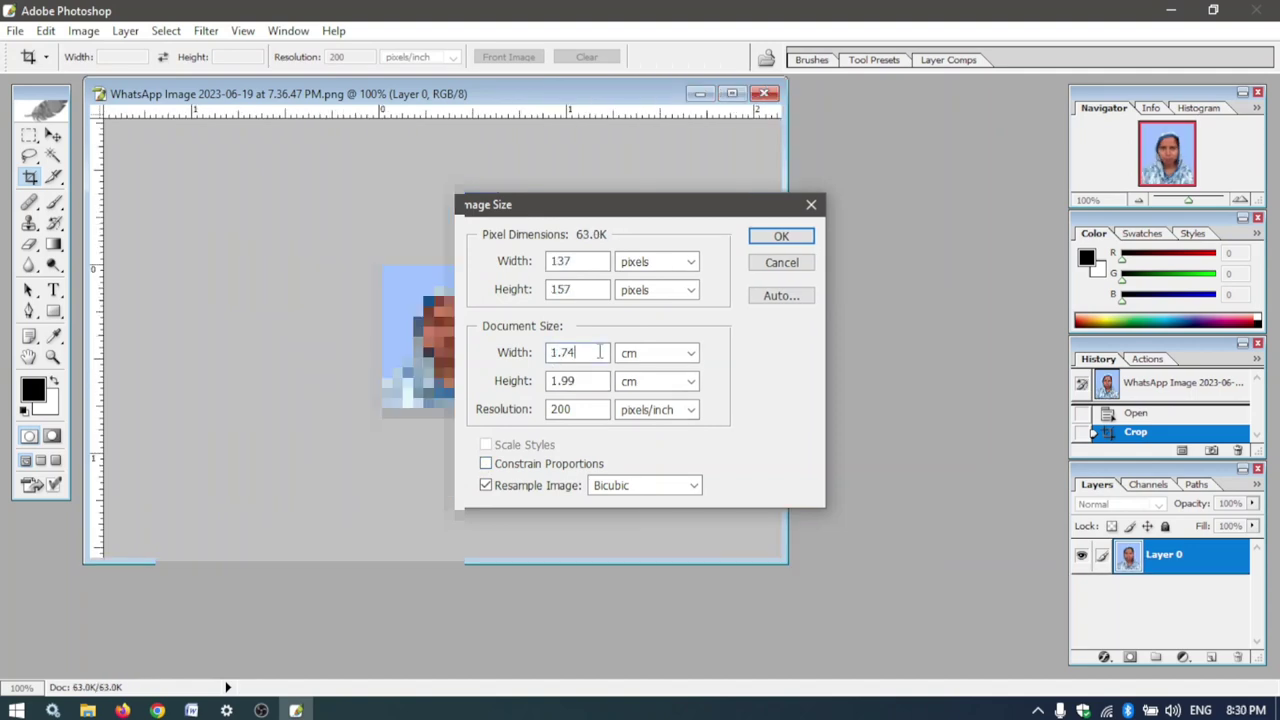
Step: Resize the photo to a document width of 2.5 cm and height of 3.5 cm
key("BackSpace")
key("BackSpace")
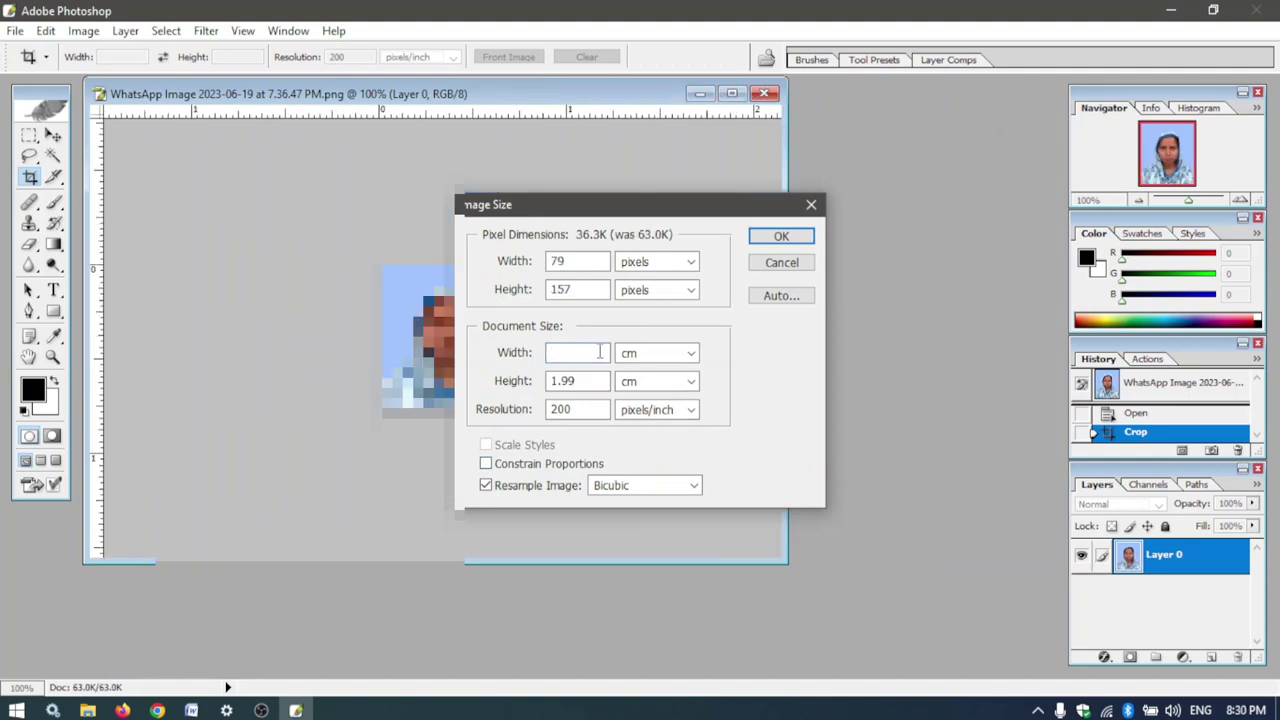
type("2.5")
left_click(597, 385)
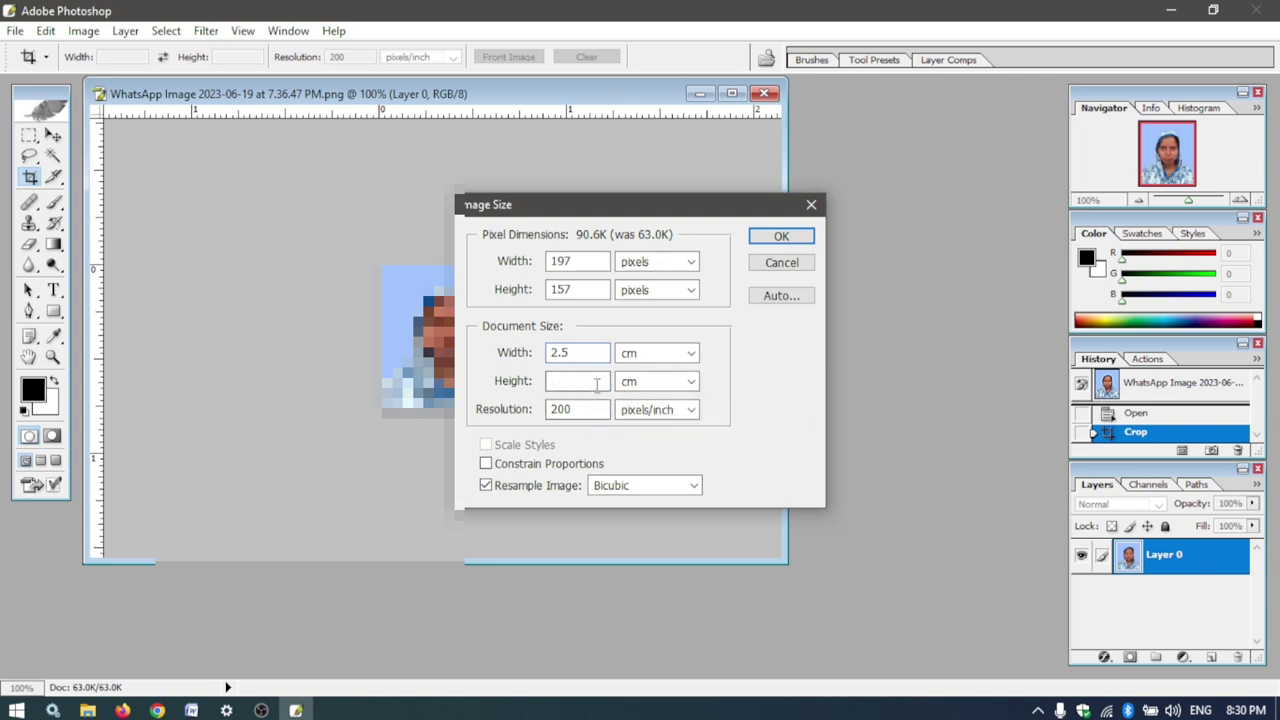
key("BackSpace")
key("BackSpace")
key("BackSpace")
key("BackSpace")
type("3.5")
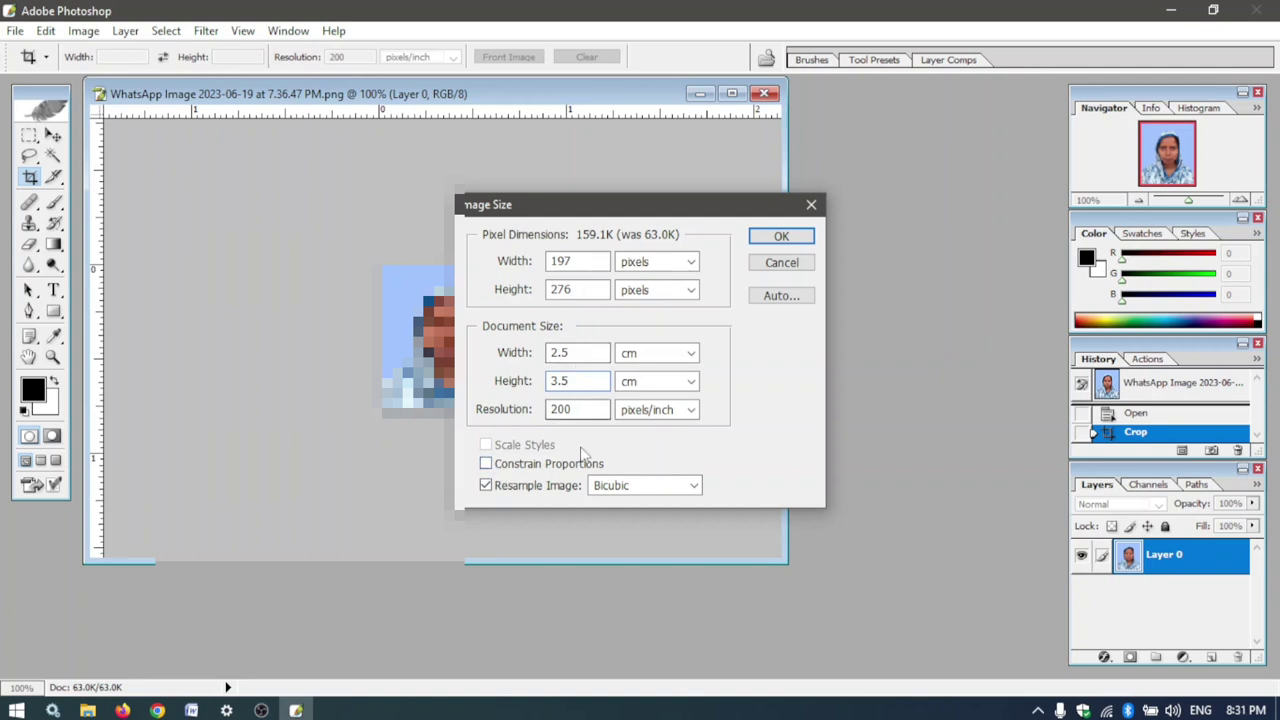
left_click(787, 236)
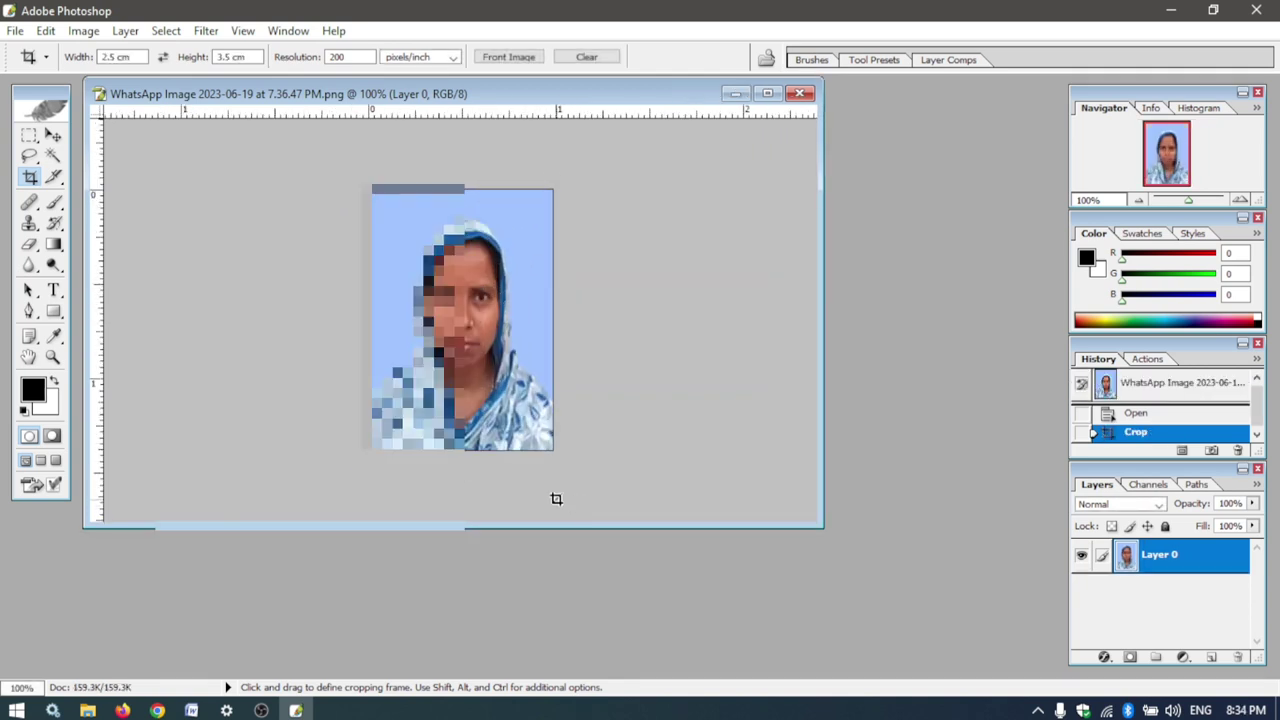
Step: Save a copy of the resized photo to the Desktop in JPEG format
key("ctrl")
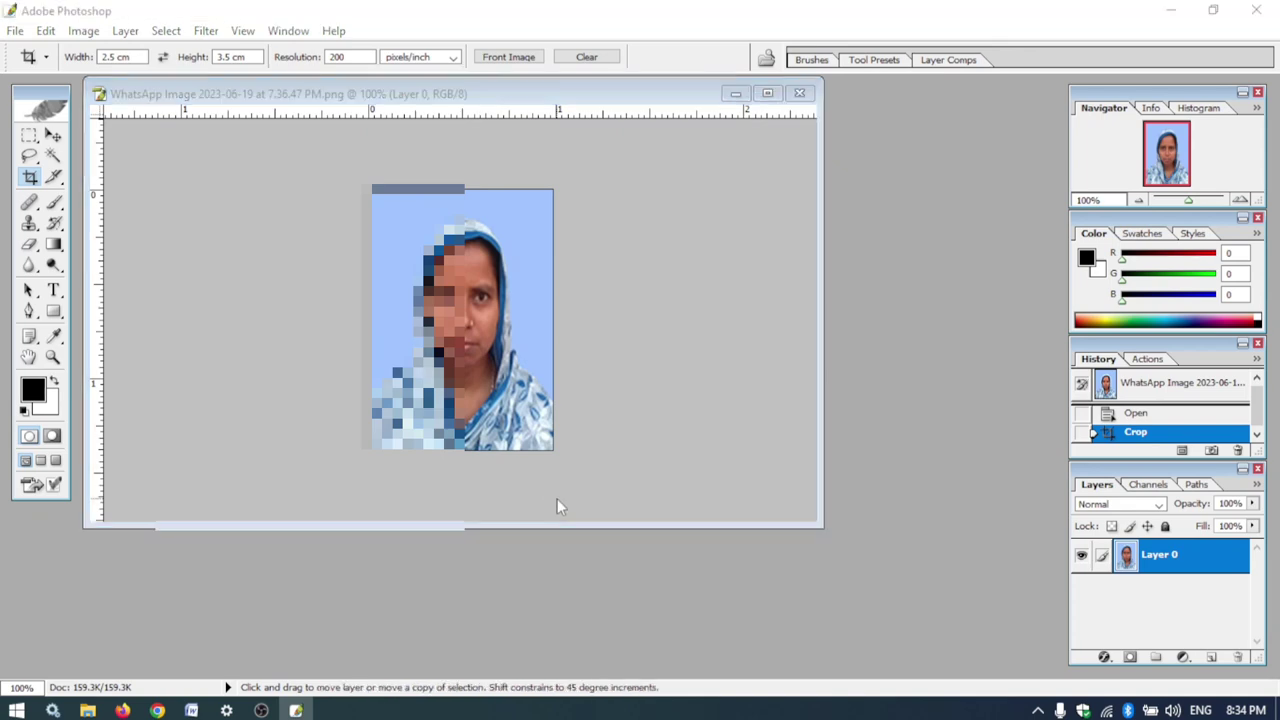
key("ctrl+shift+s")
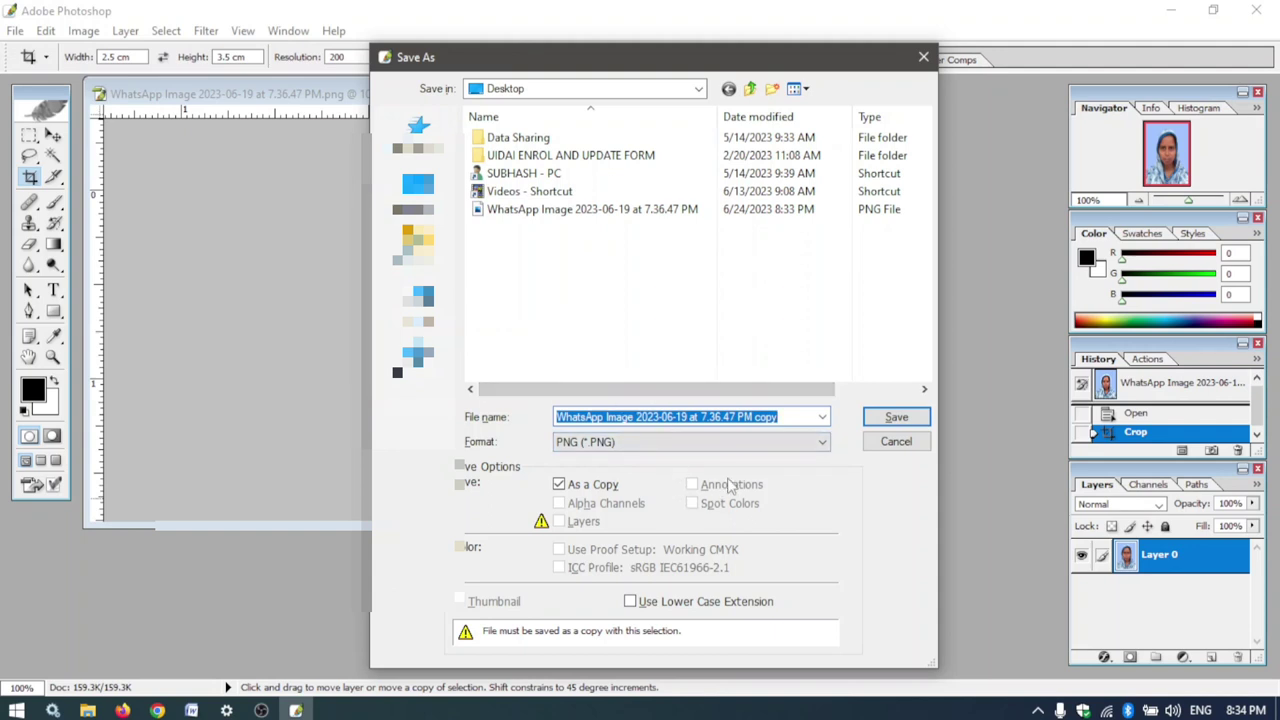
left_click(655, 447)
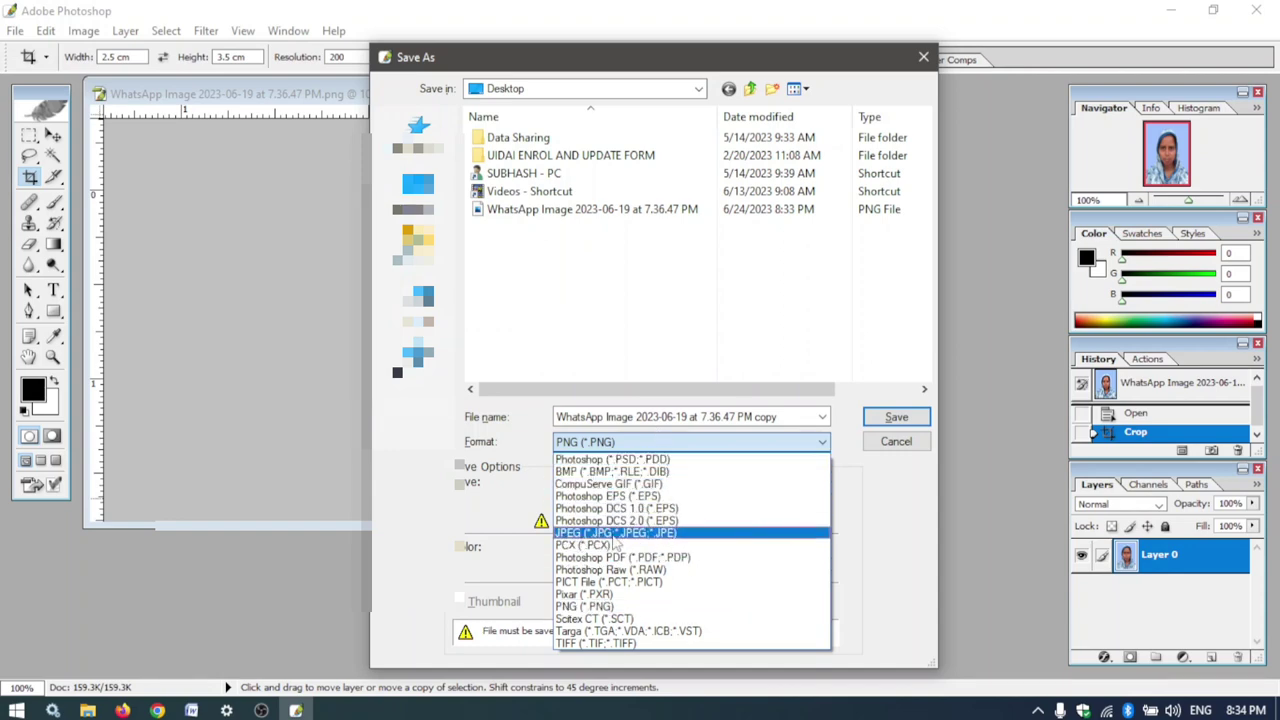
left_click(638, 535)
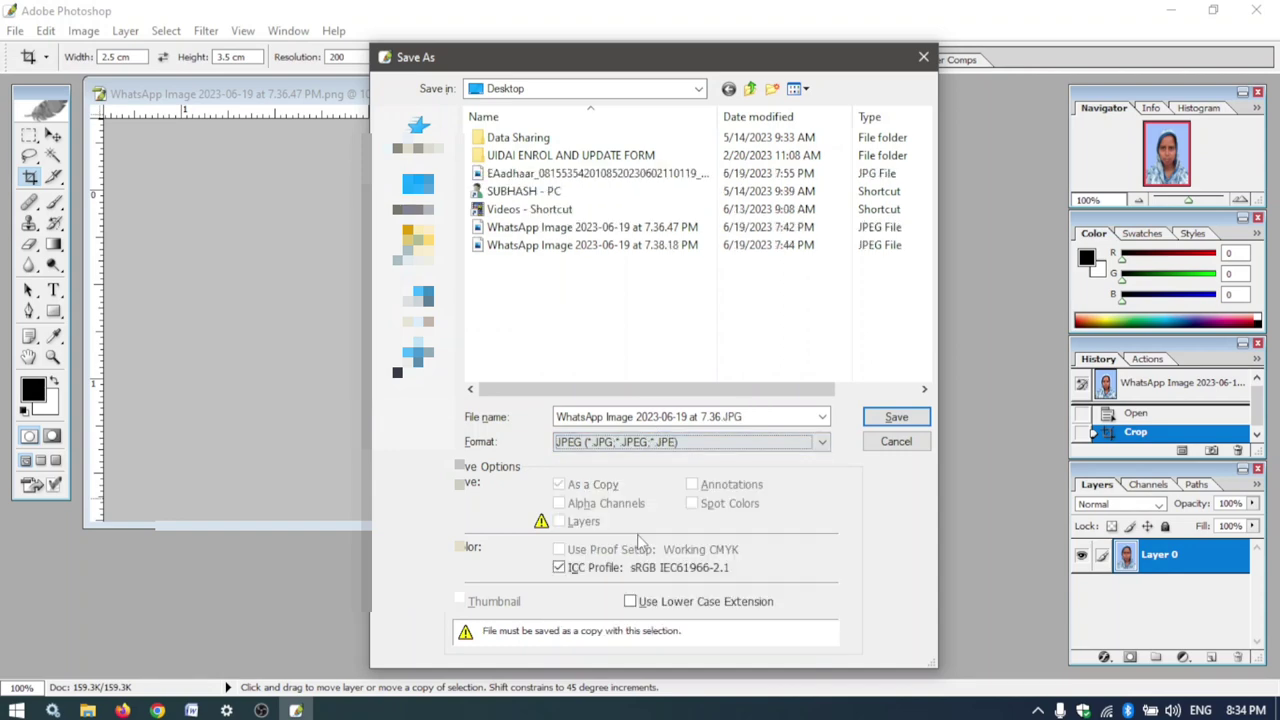
left_click(905, 419)
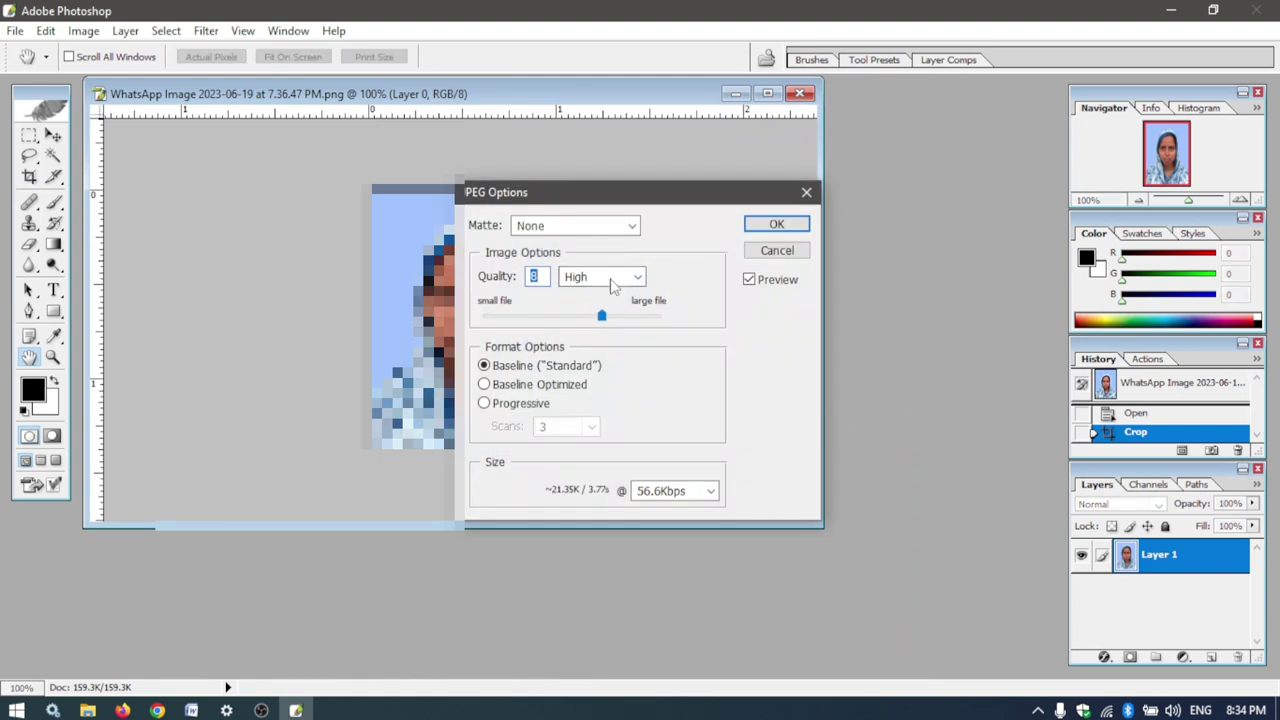
Step: Set the JPEG size estimate rate to 28.8Kbps and accept the JPEG options at High quality 8
left_click(711, 490)
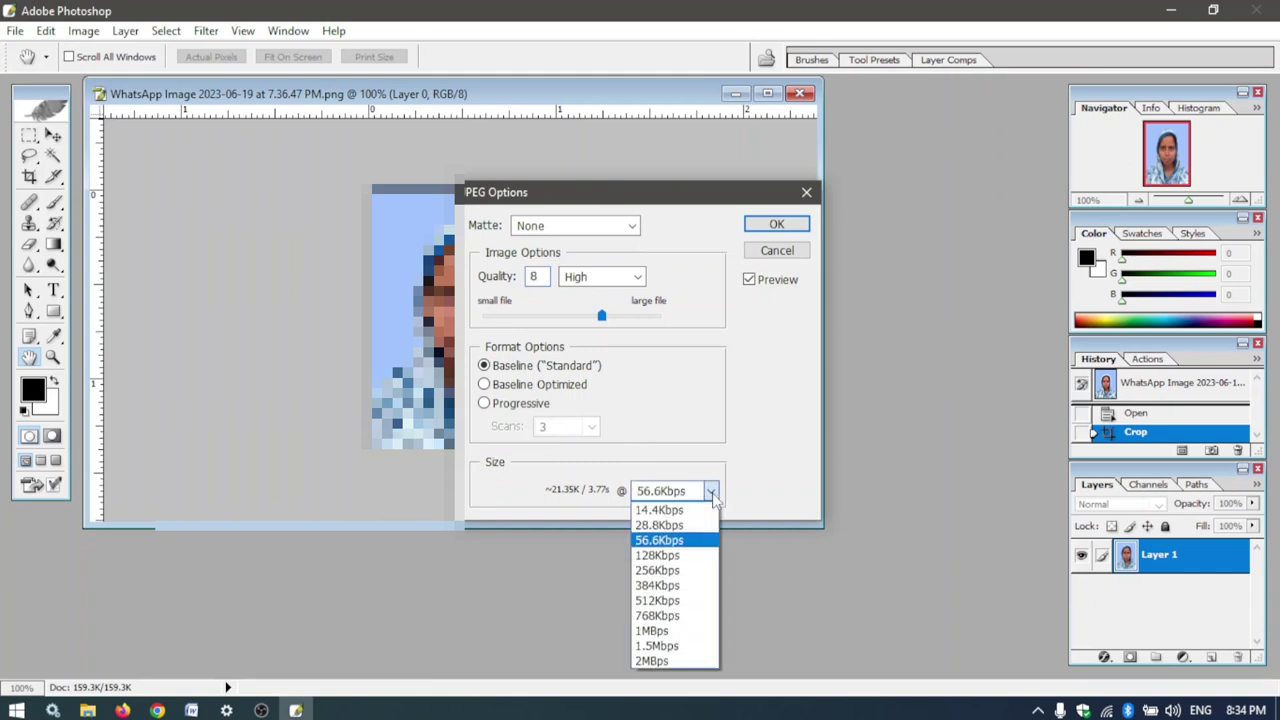
left_click(676, 527)
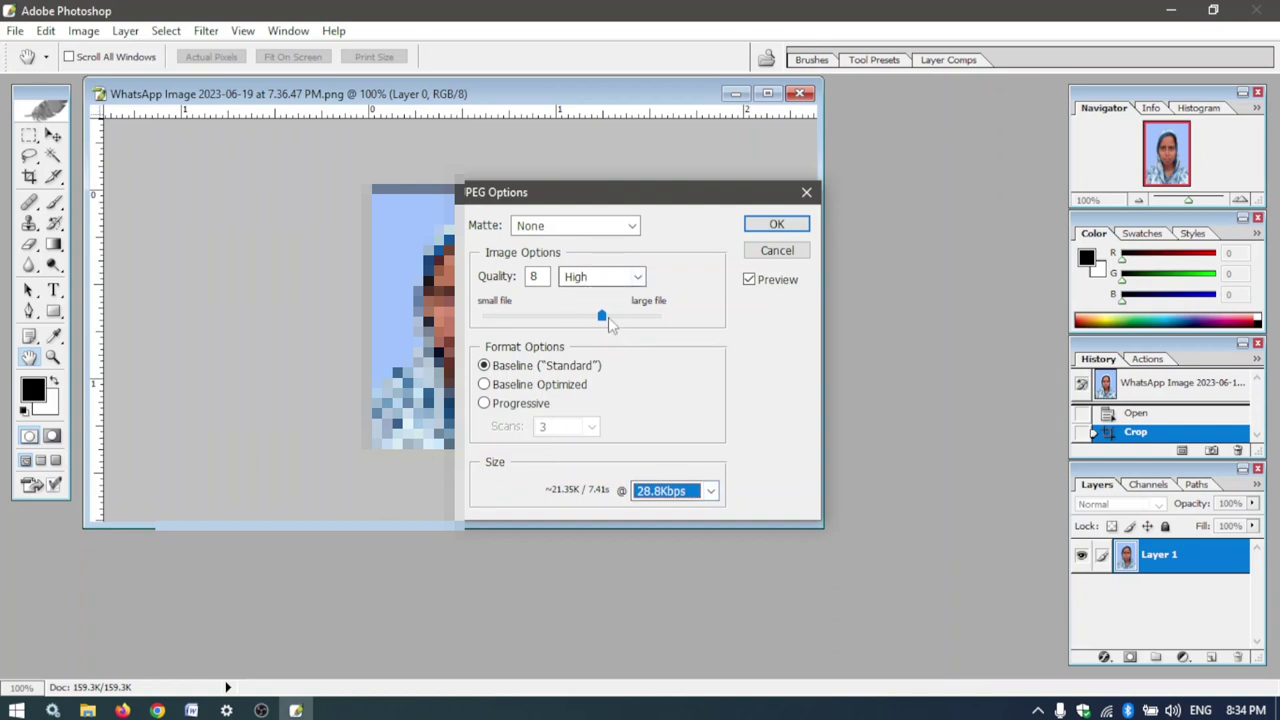
left_click(777, 225)
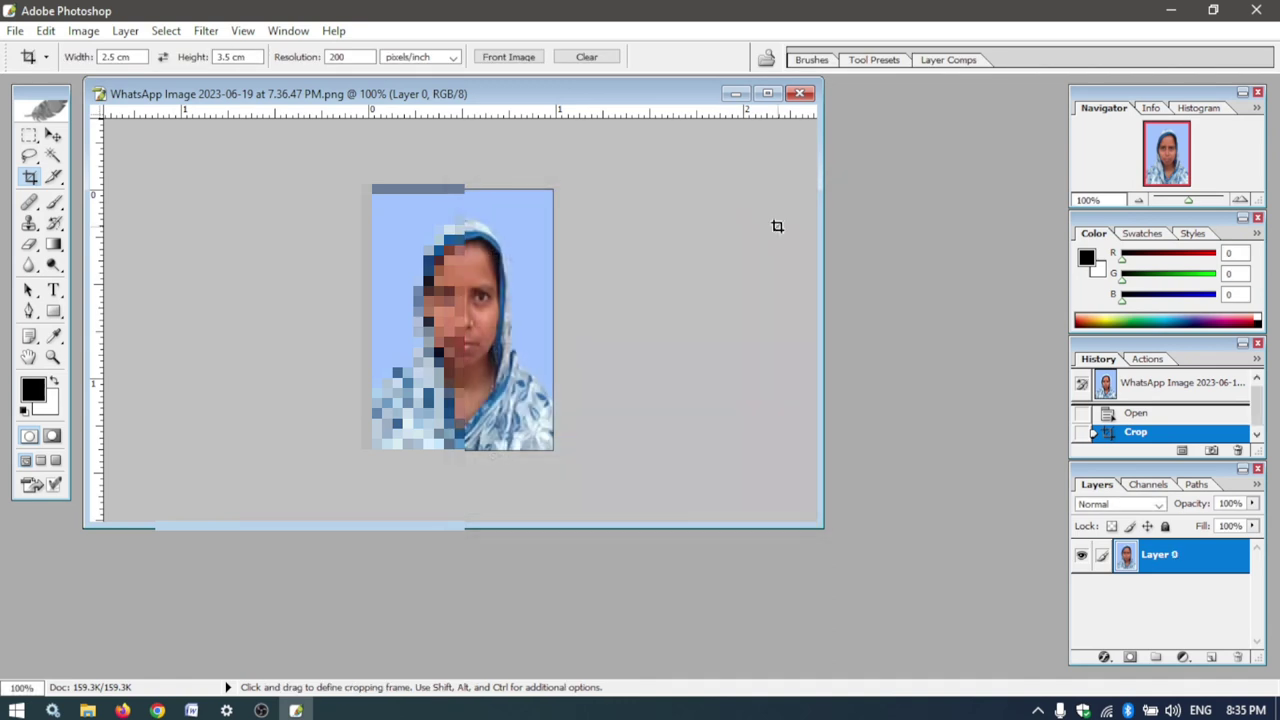
Step: Open the signature image WhatsApp Image 2023-06-19 at 7.38.18 PM from the Desktop and crop off its outer edges
left_click(87, 710)
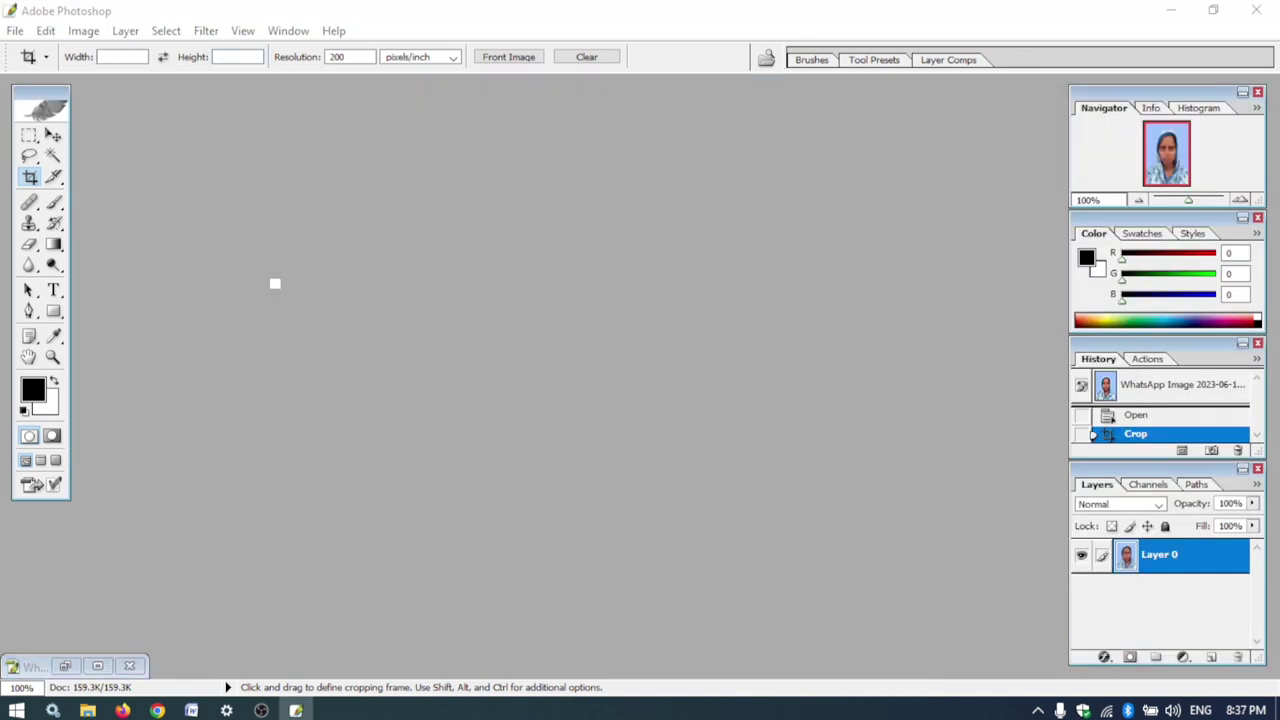
double_click(274, 283)
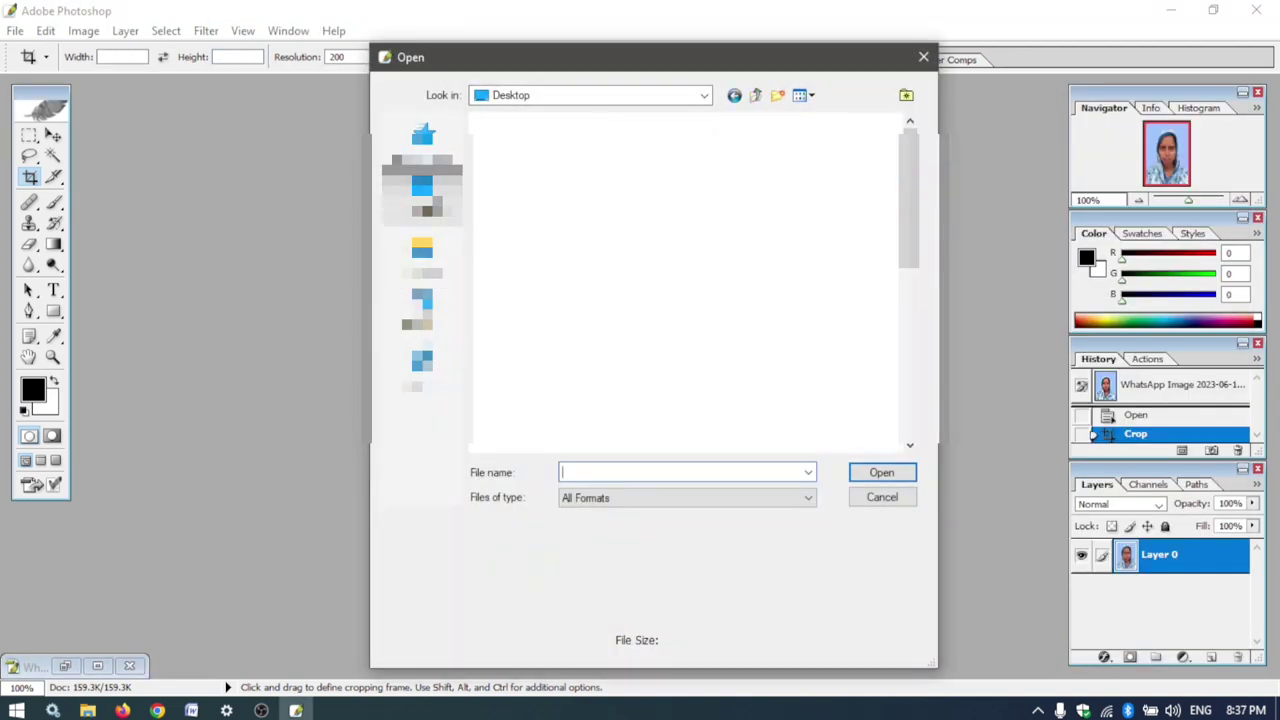
left_click(786, 380)
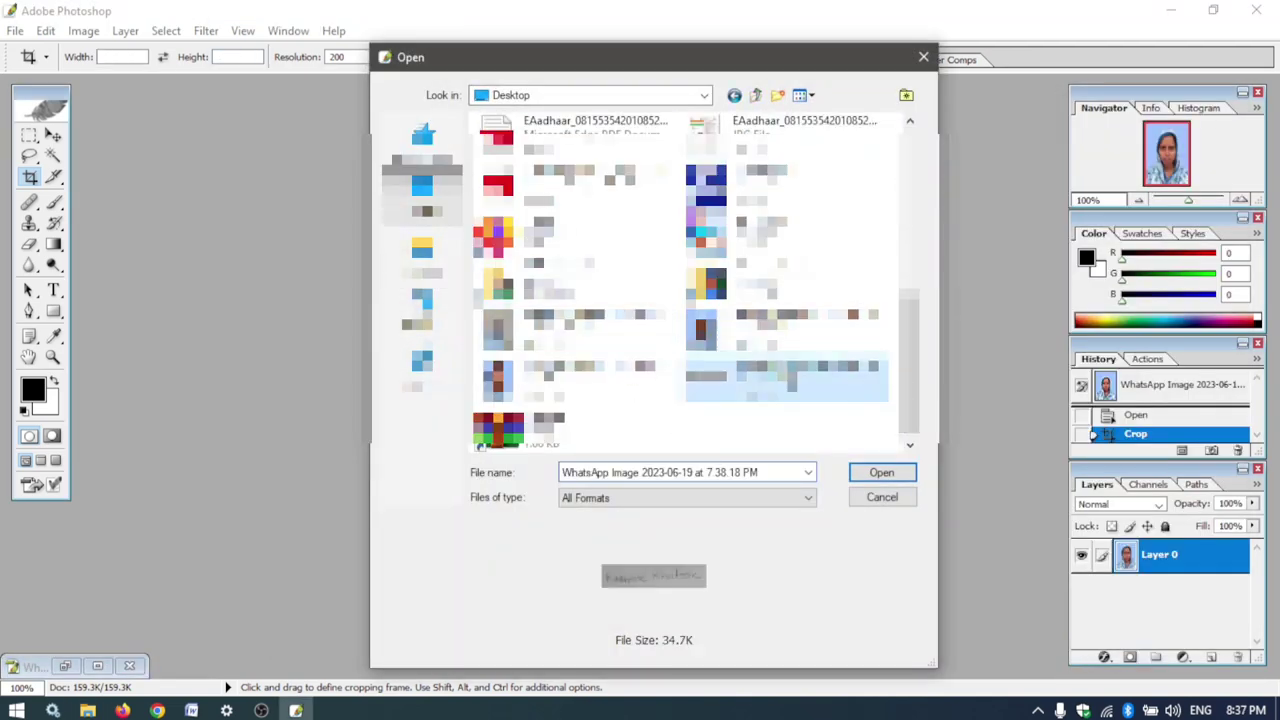
left_click(886, 472)
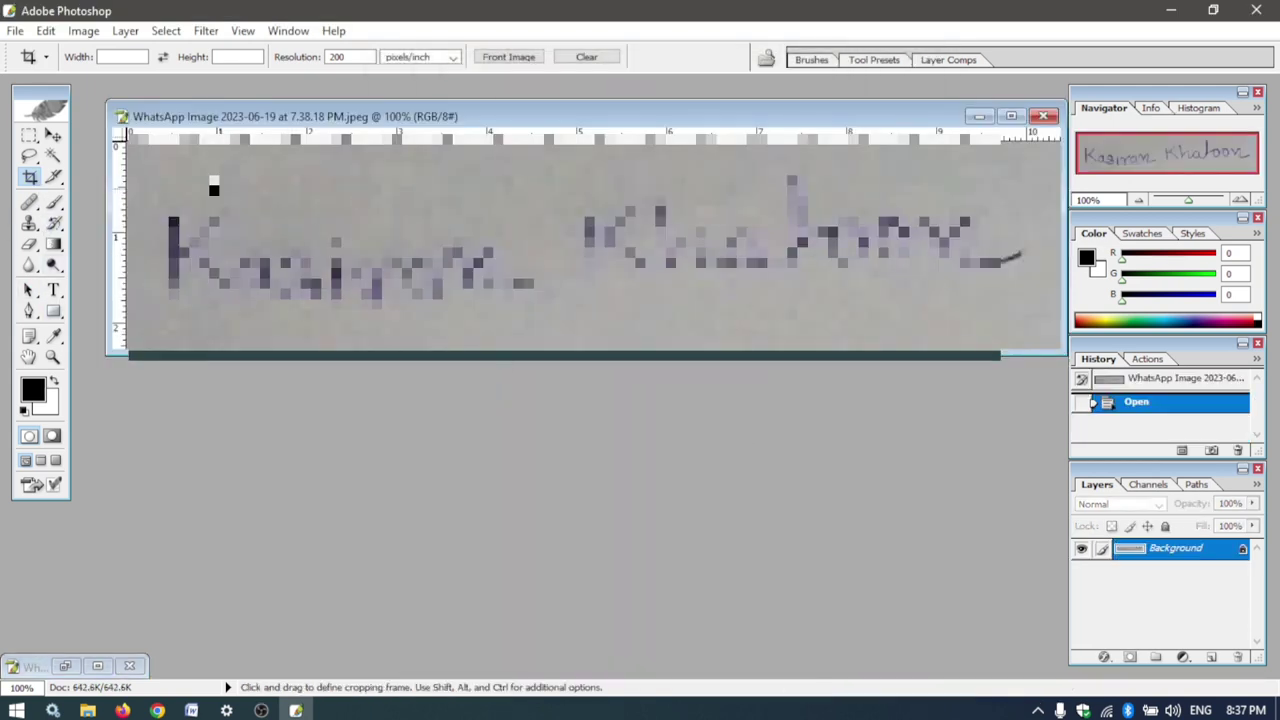
left_click_drag(140, 146, 1040, 345)
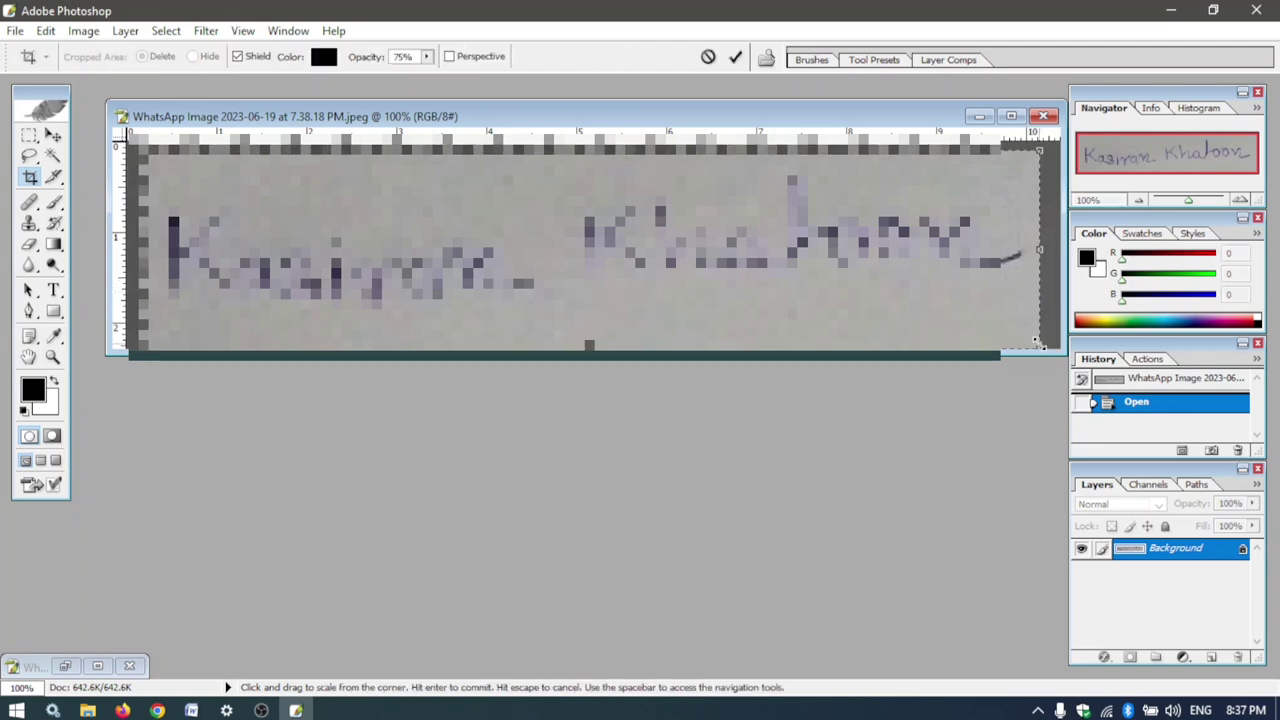
key("Return")
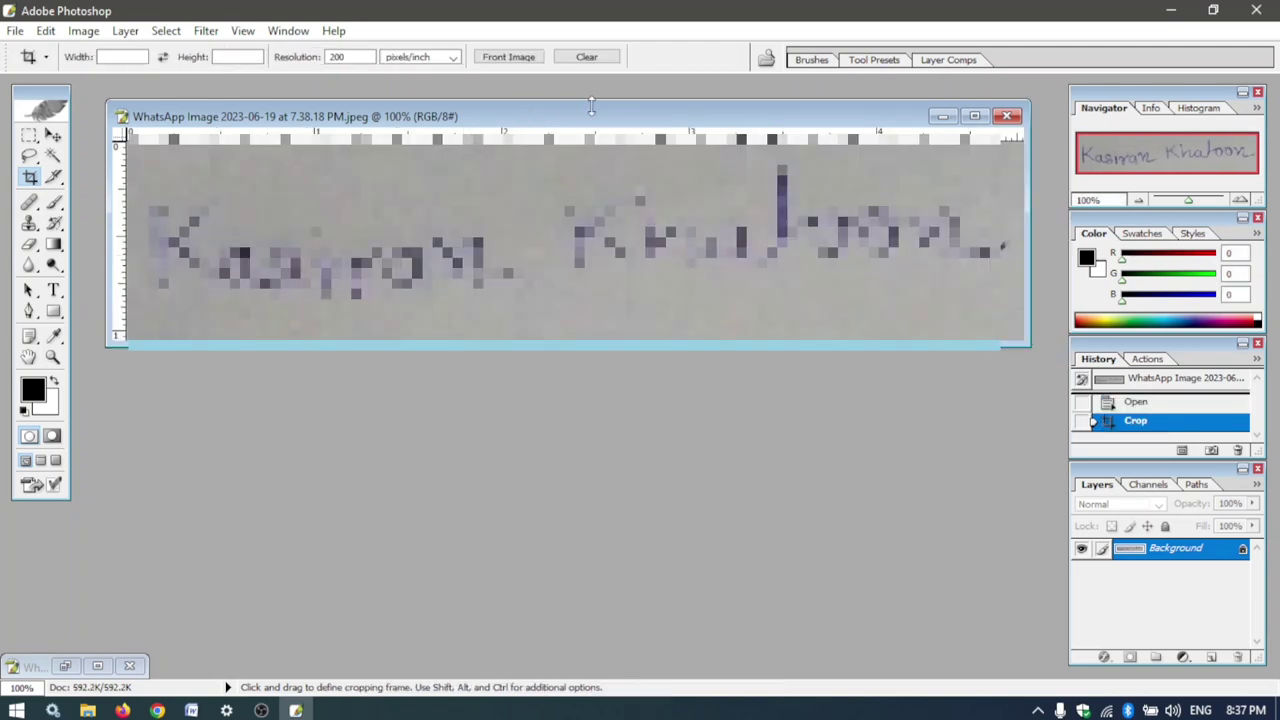
Step: Resize the signature image to a document width of 4.5 cm and height of 2 cm
right_click(538, 115)
left_click(629, 148)
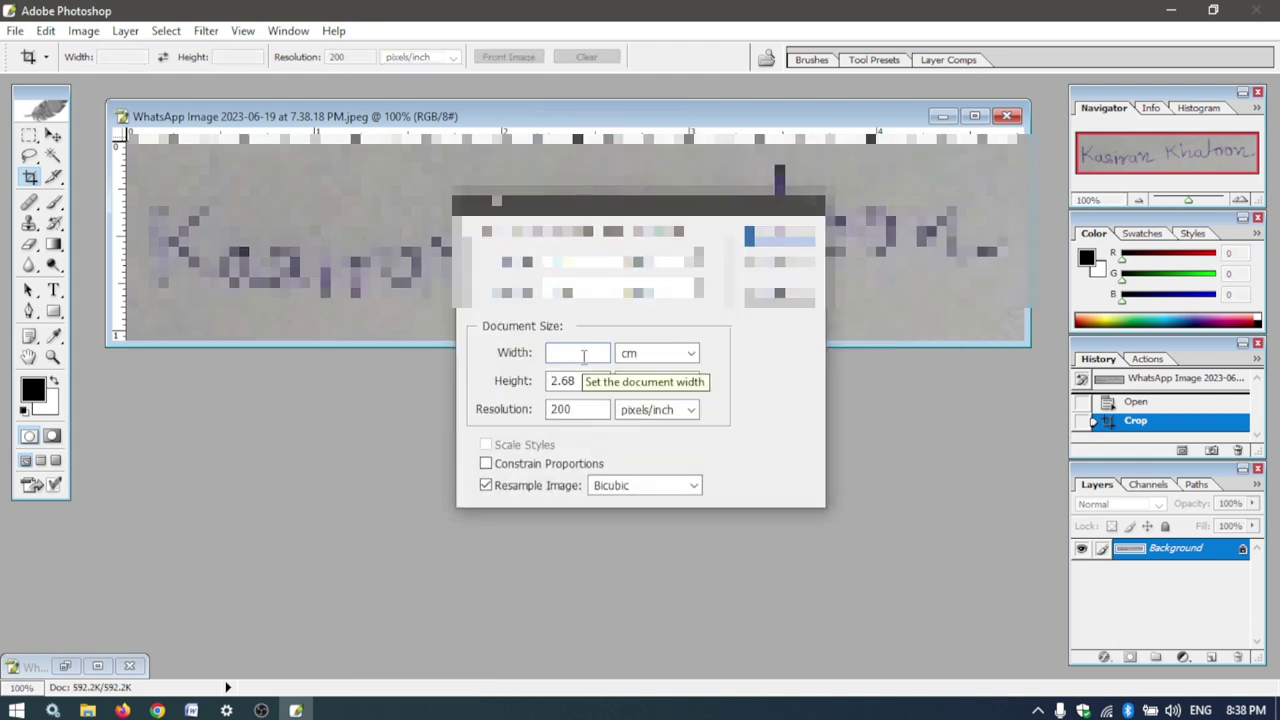
type("4.5")
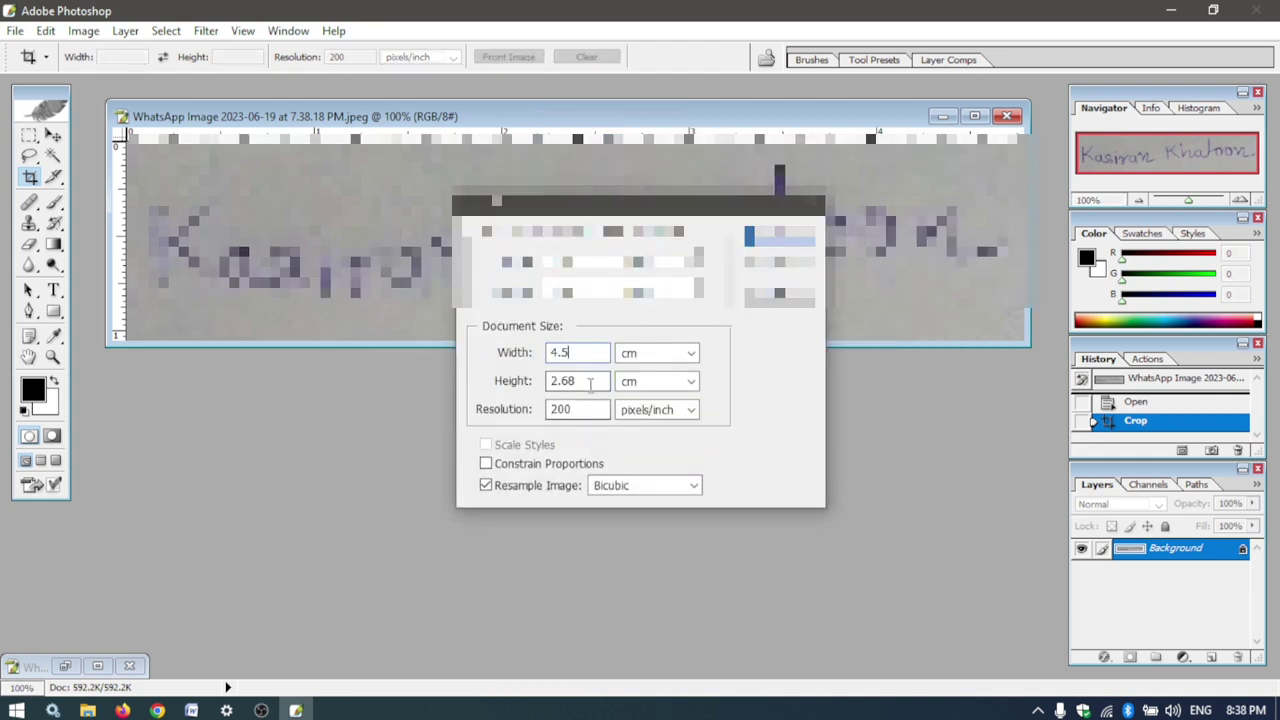
key("BackSpace")
key("BackSpace")
key("BackSpace")
type("2")
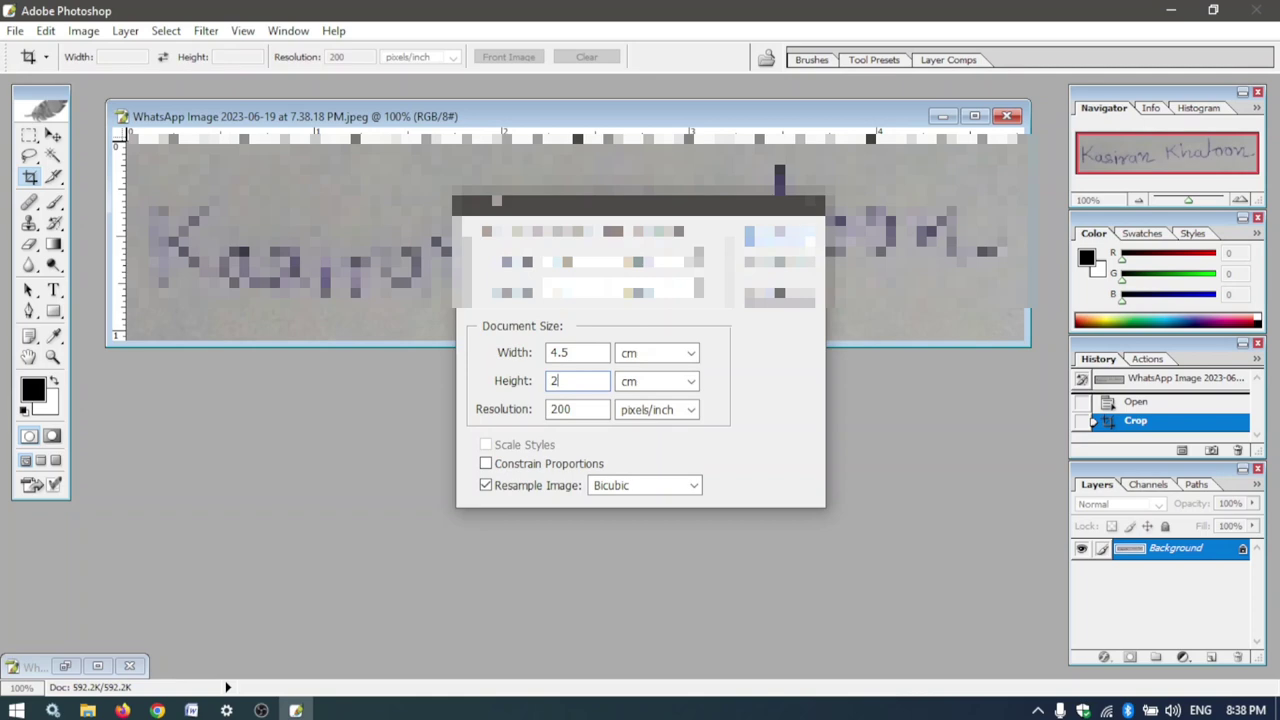
left_click(806, 236)
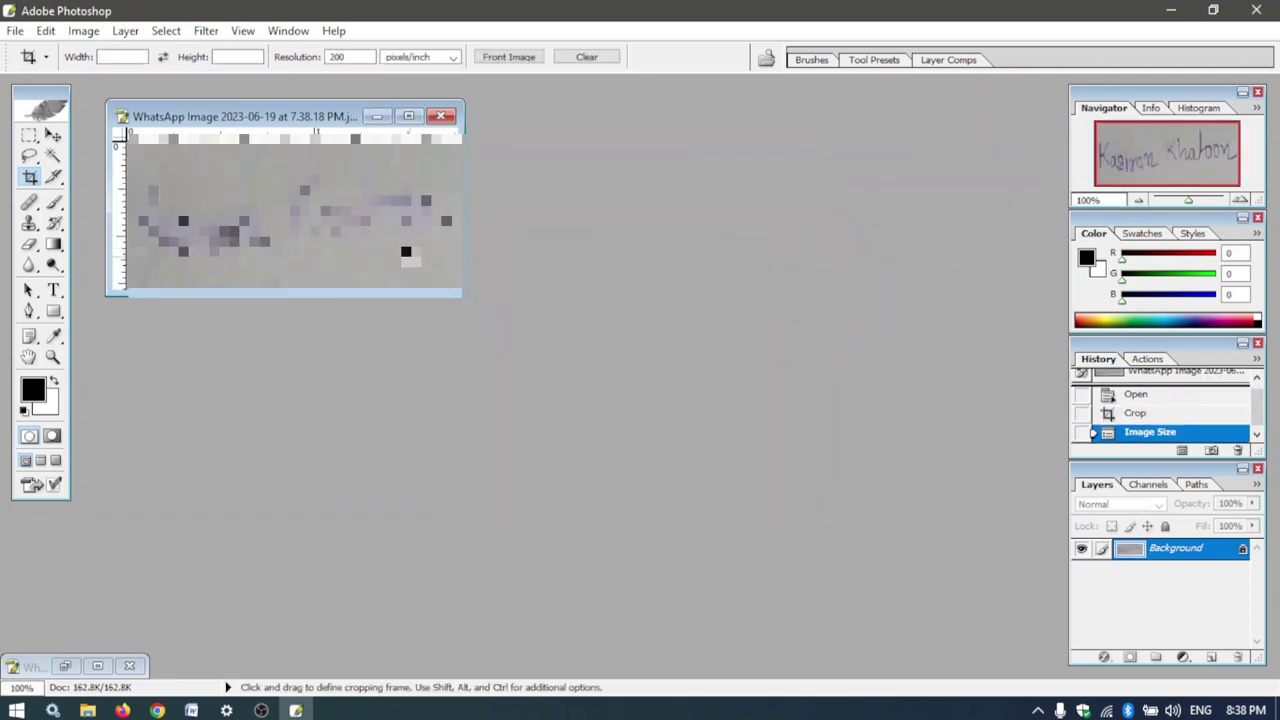
Step: Save a copy of the resized signature to the Desktop in JPEG format, accepting the Baseline ("Standard") option with a 28.8Kbps size estimate rate
key("ctrl")
key("ctrl+alt+s")
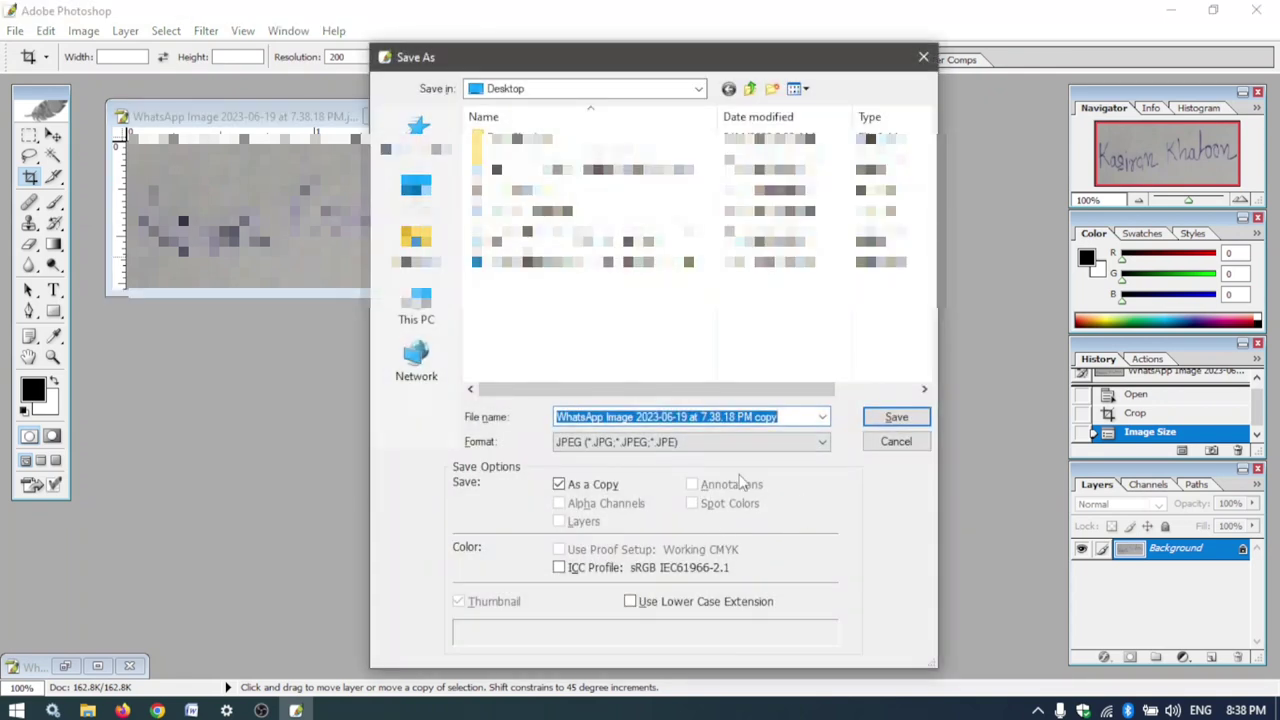
left_click(826, 452)
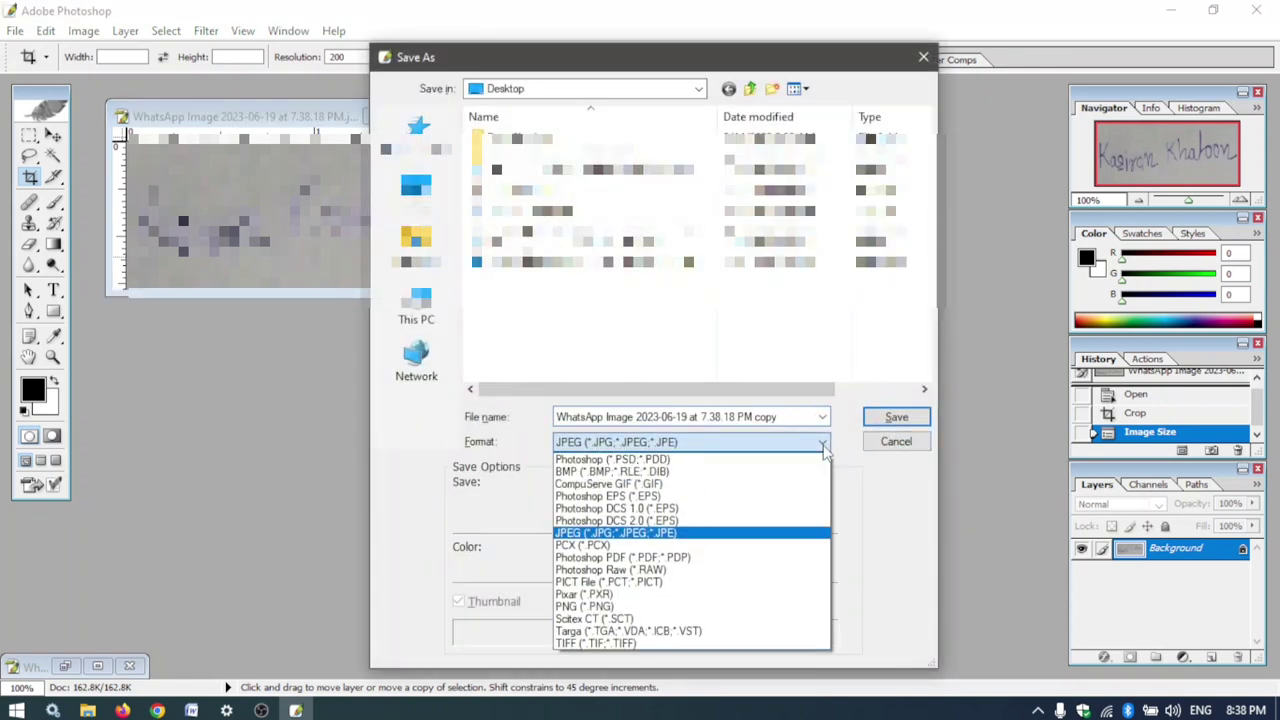
left_click(652, 534)
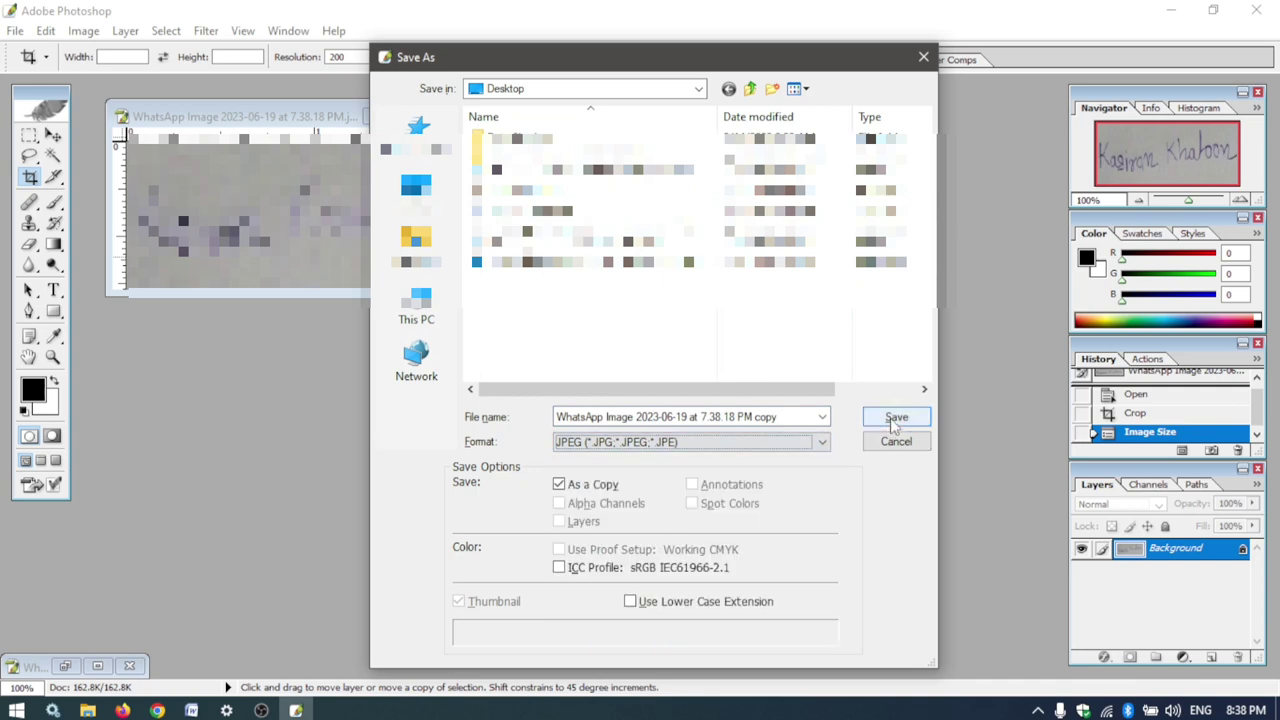
left_click(893, 416)
left_click(706, 486)
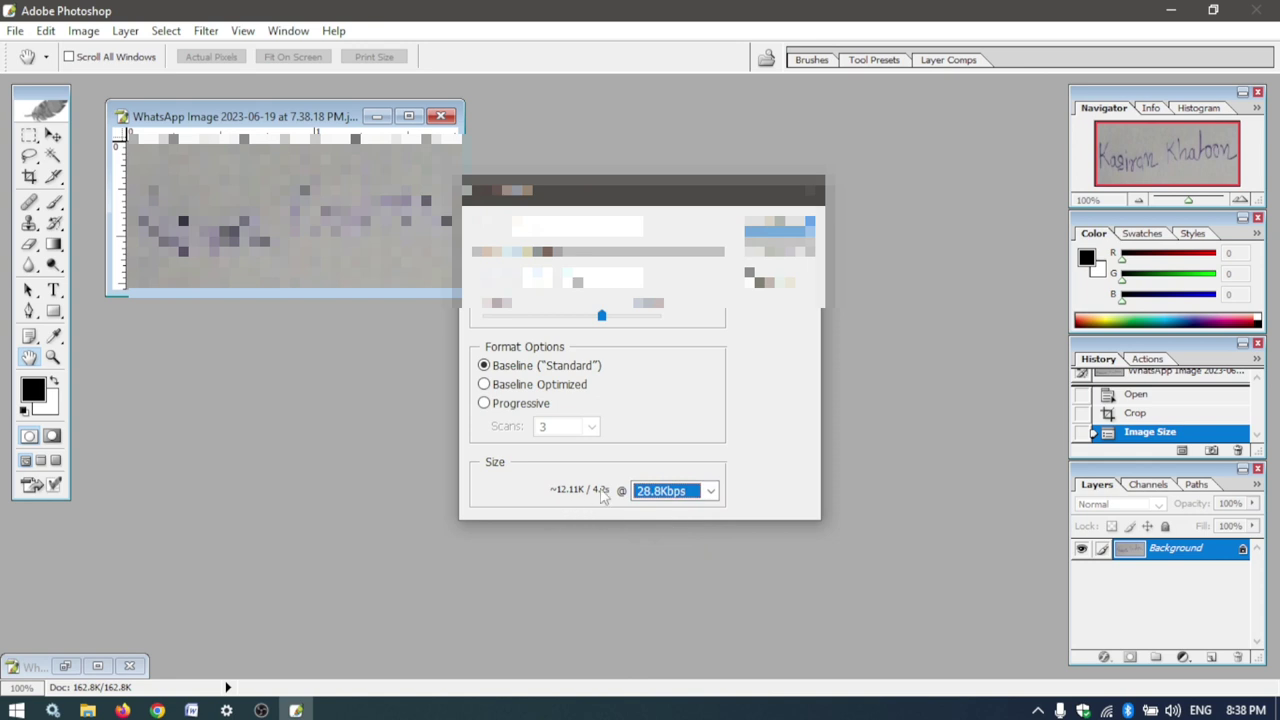
left_click(776, 228)
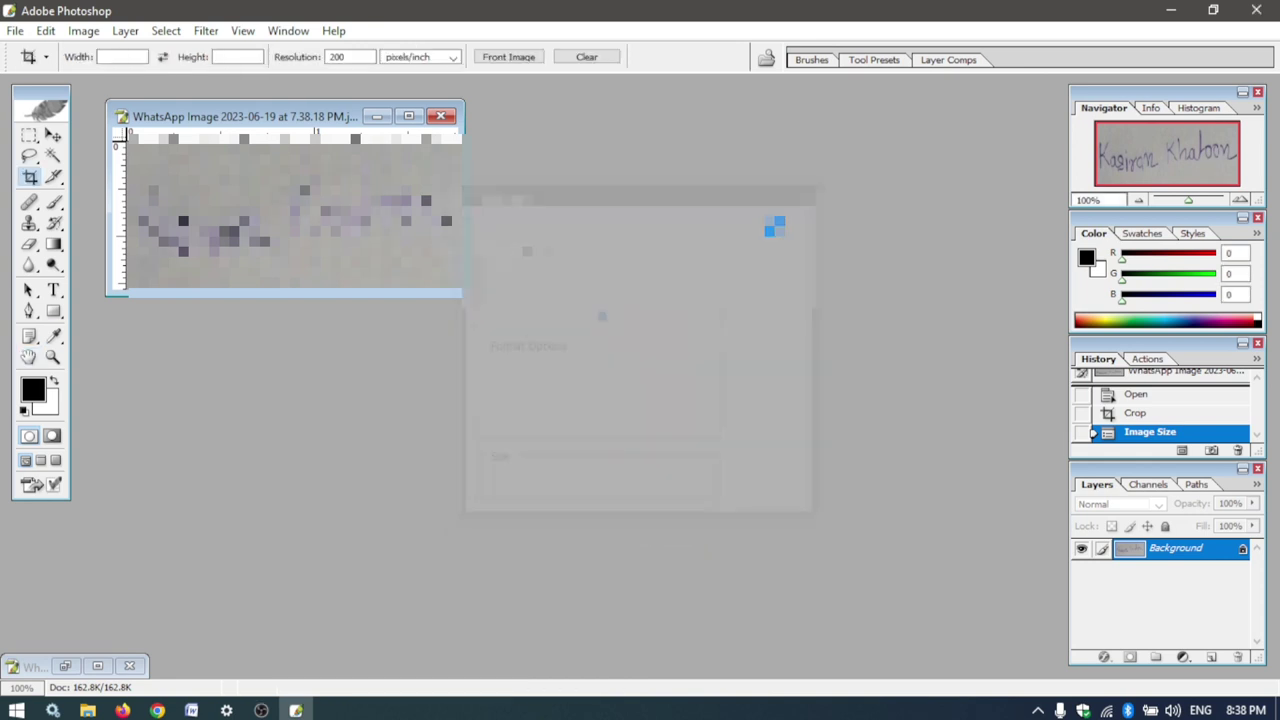
Step: Minimize the signature document and the Photoshop window to show the desktop
left_click(88, 710)
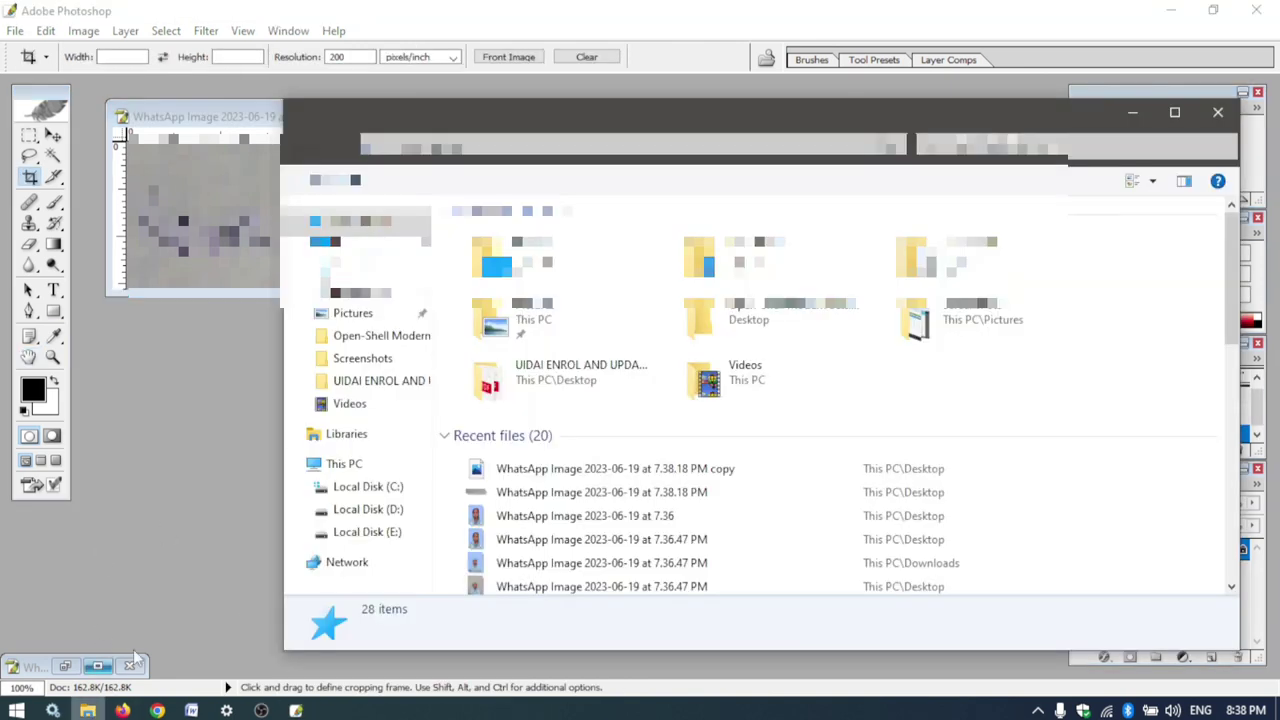
left_click(1218, 113)
left_click(375, 117)
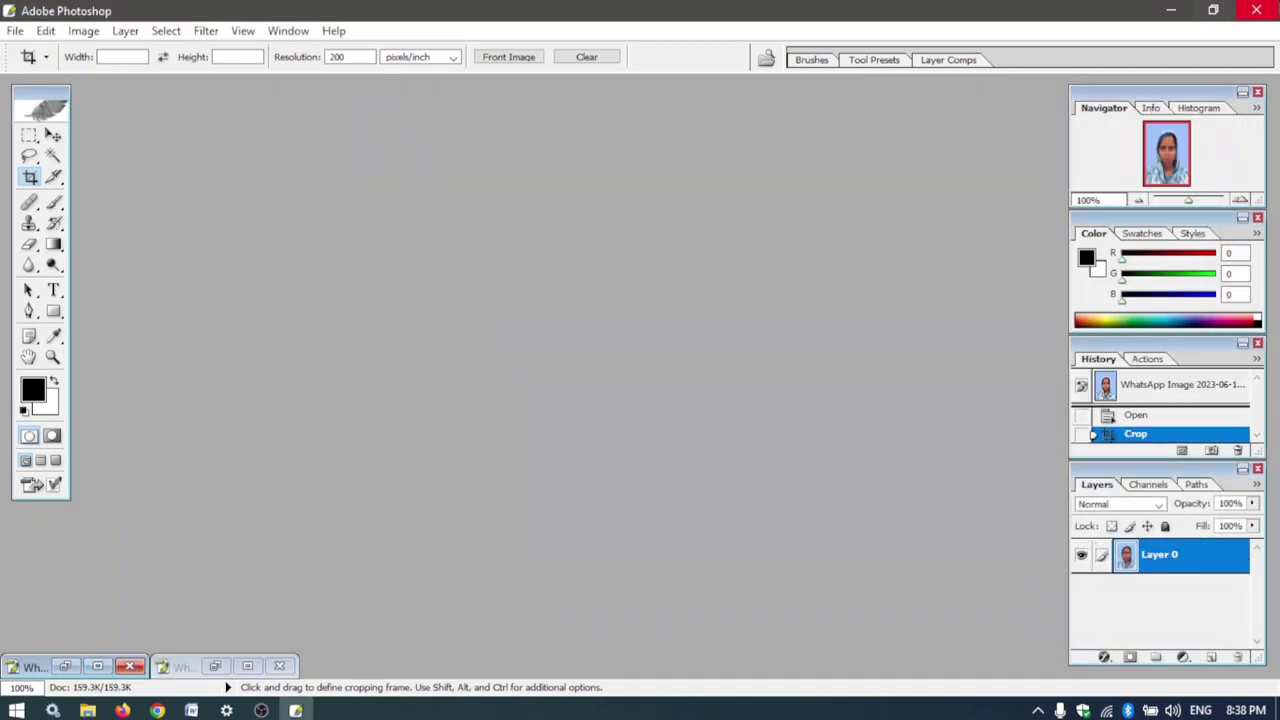
left_click(1168, 14)
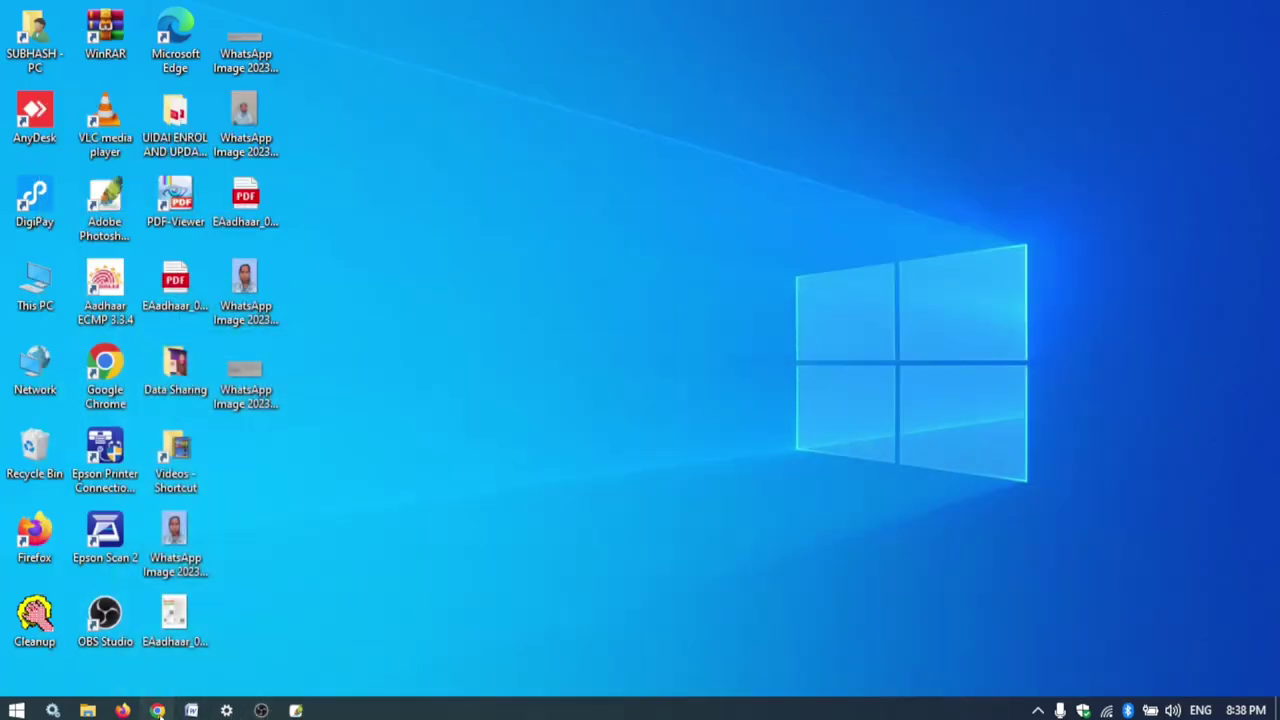
Step: Switch to Chrome, dismiss the downloads bar and look over the latest videos on the Own Digital YouTube channel
left_click(157, 710)
left_click(94, 16)
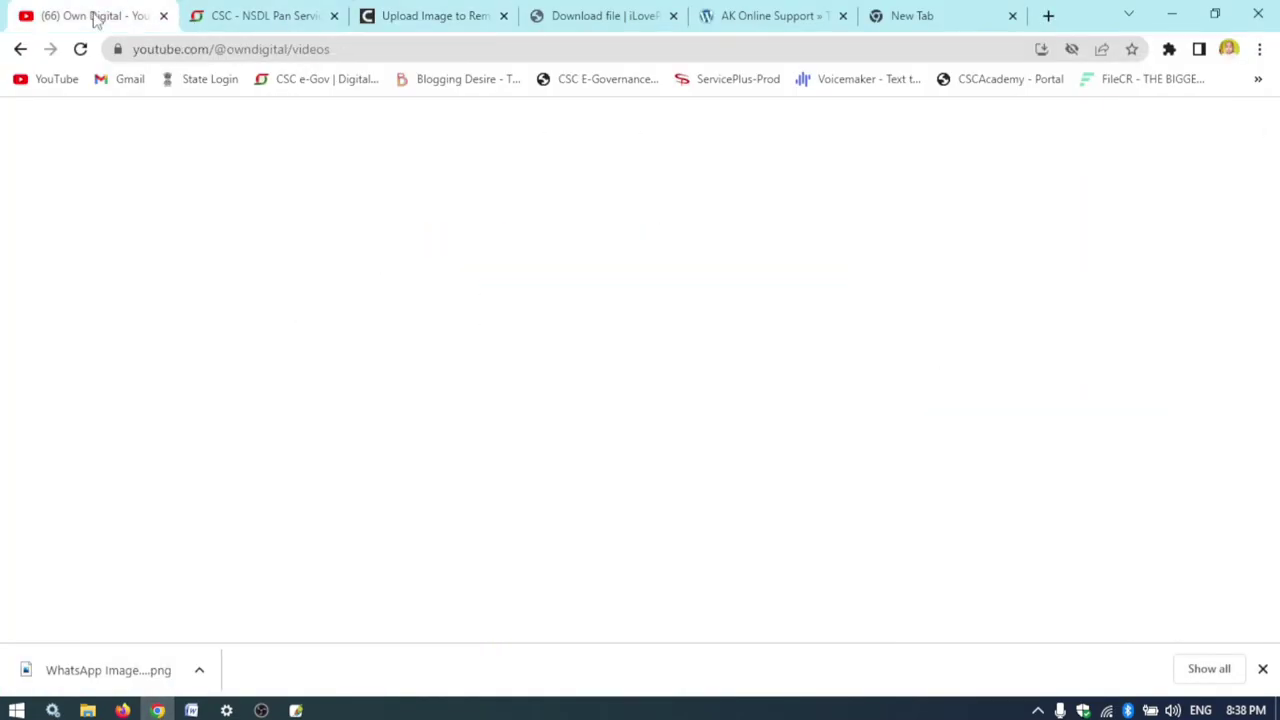
left_click(1261, 669)
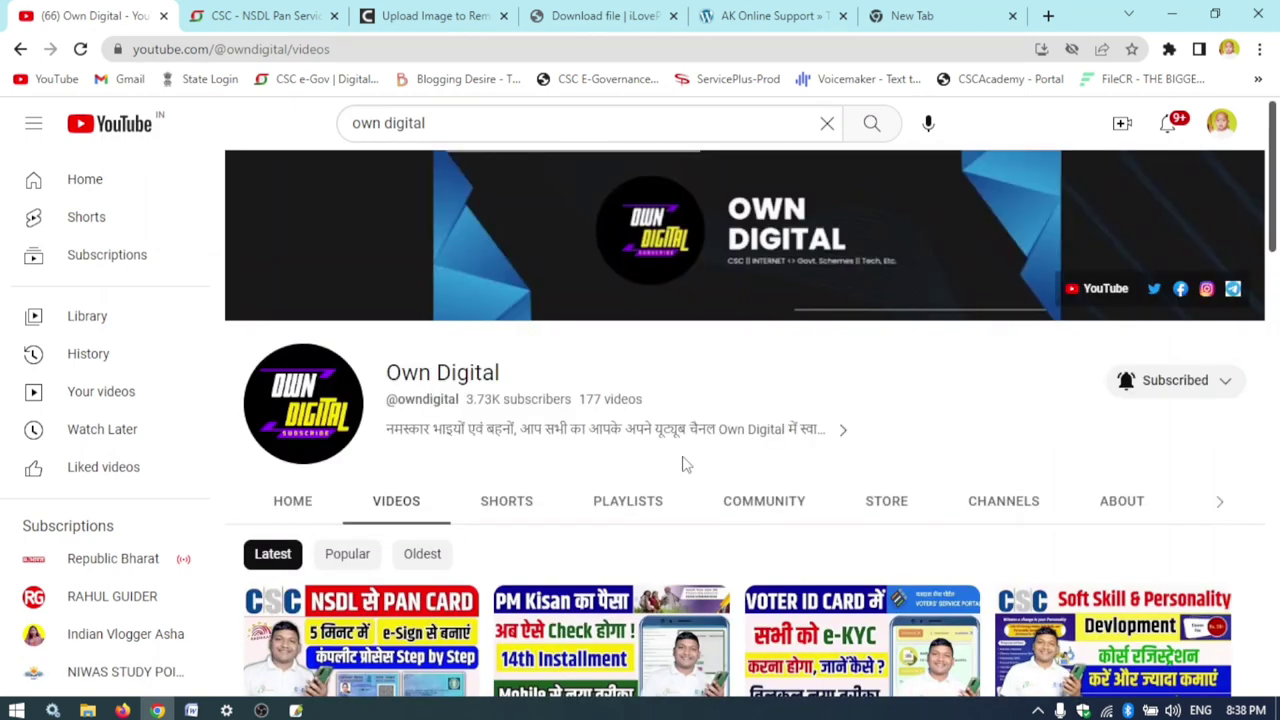
scroll(686, 486, "down", 5)
scroll(686, 486, "up", 5)
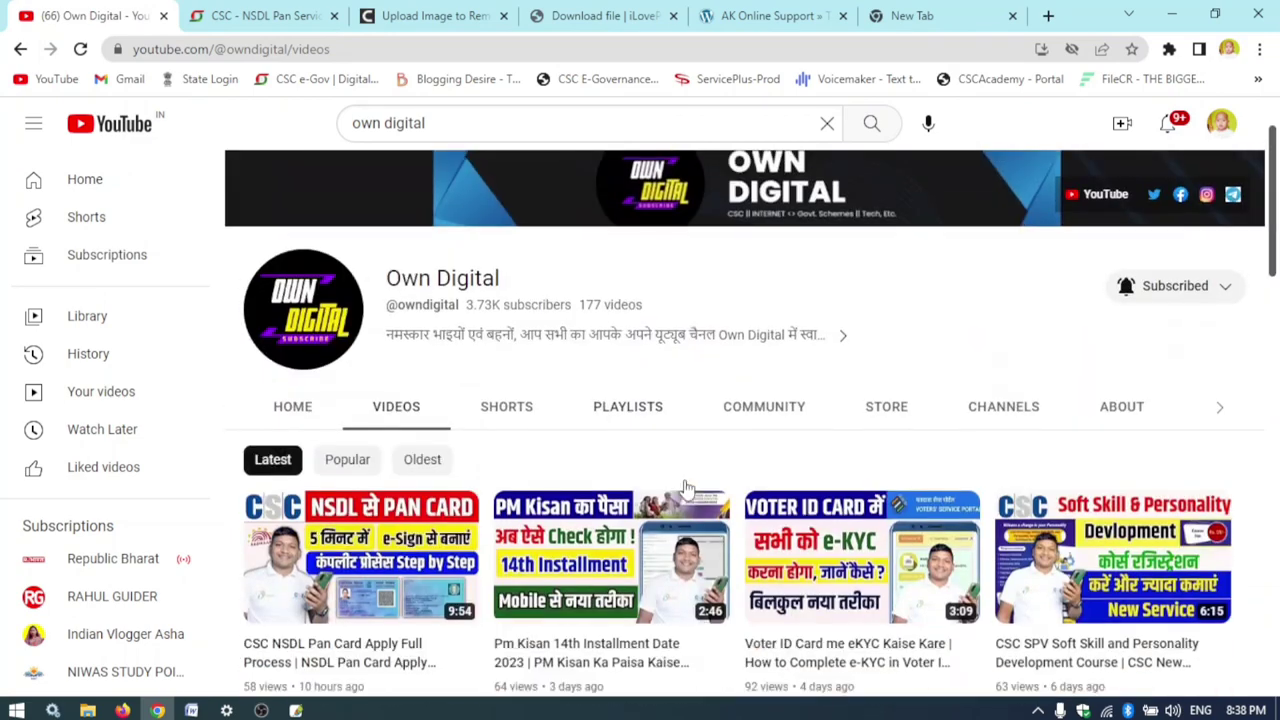